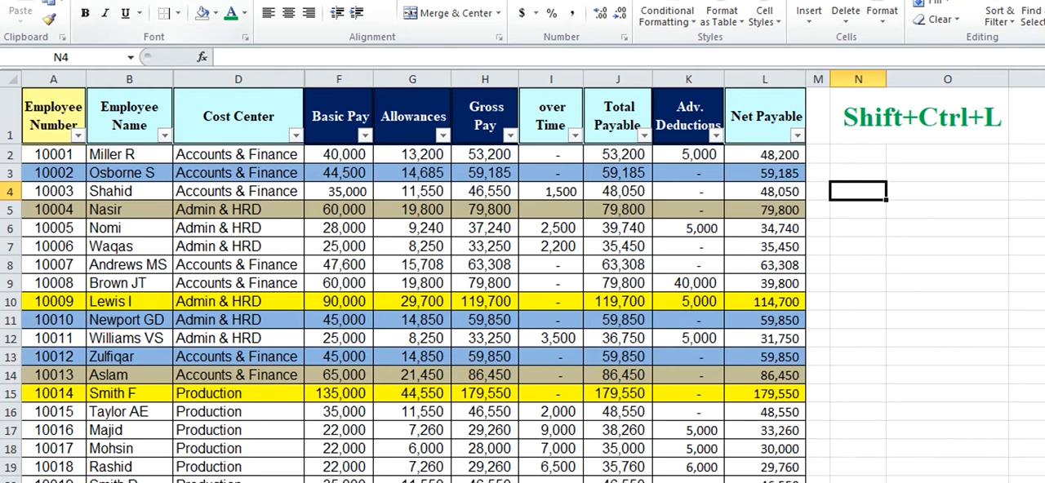
Turn off filtering for the payroll table and re-enable it from the Net Payable header cell
left_click(995, 27)
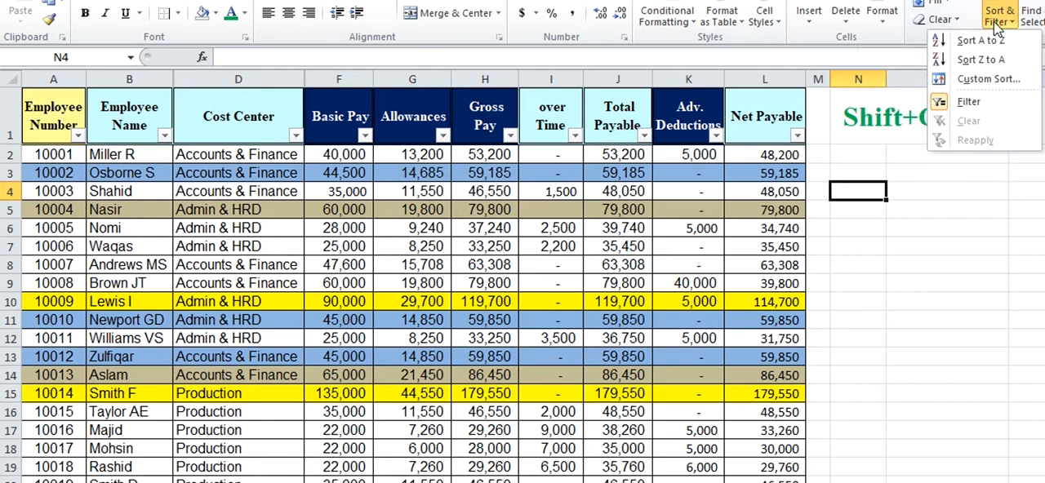
left_click(994, 103)
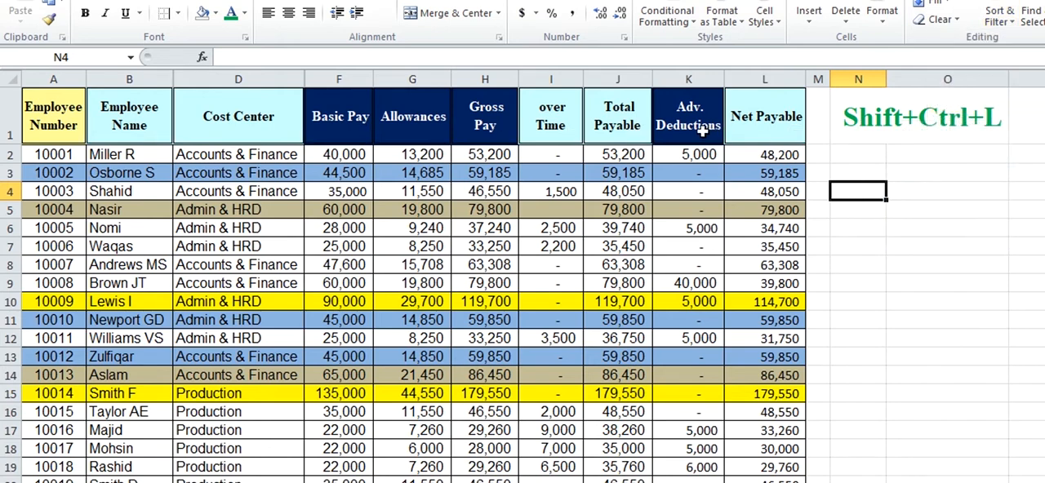
left_click(1001, 22)
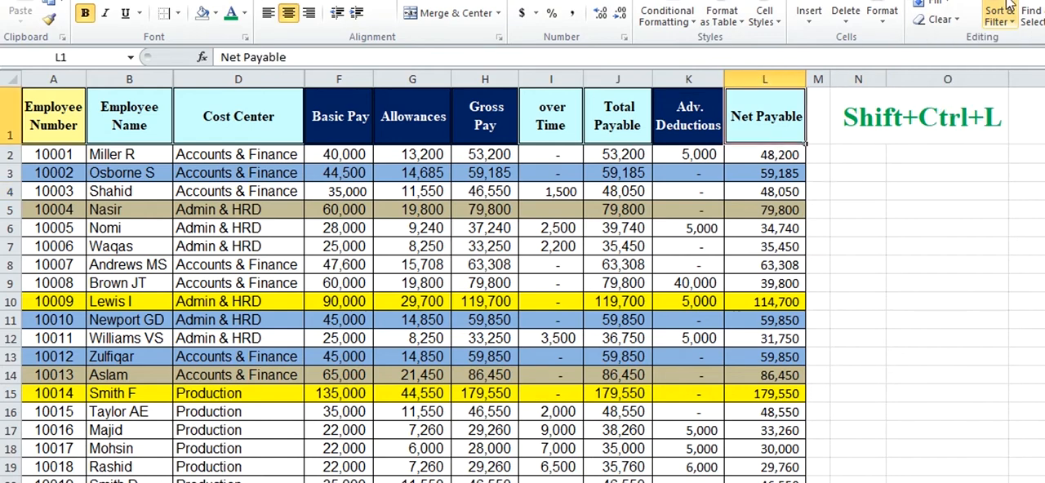
left_click(1001, 14)
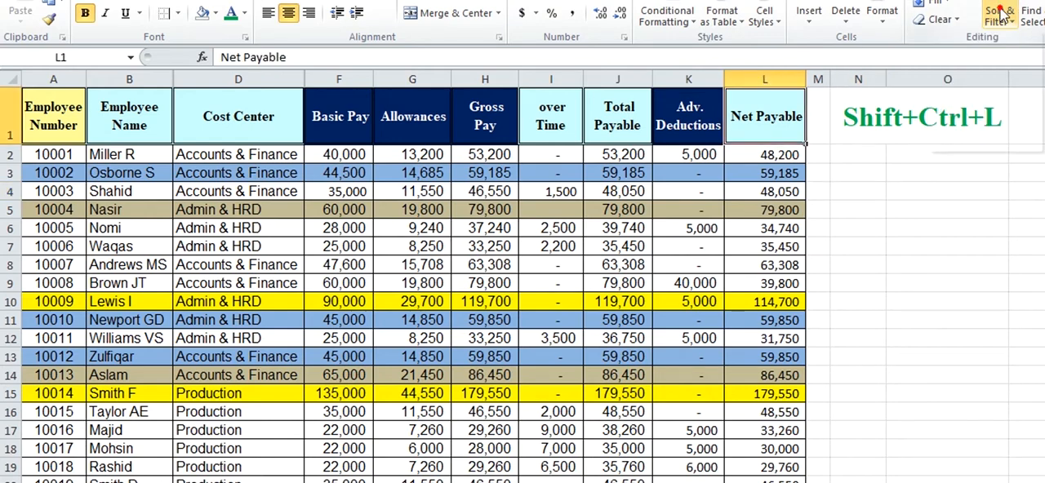
left_click(973, 102)
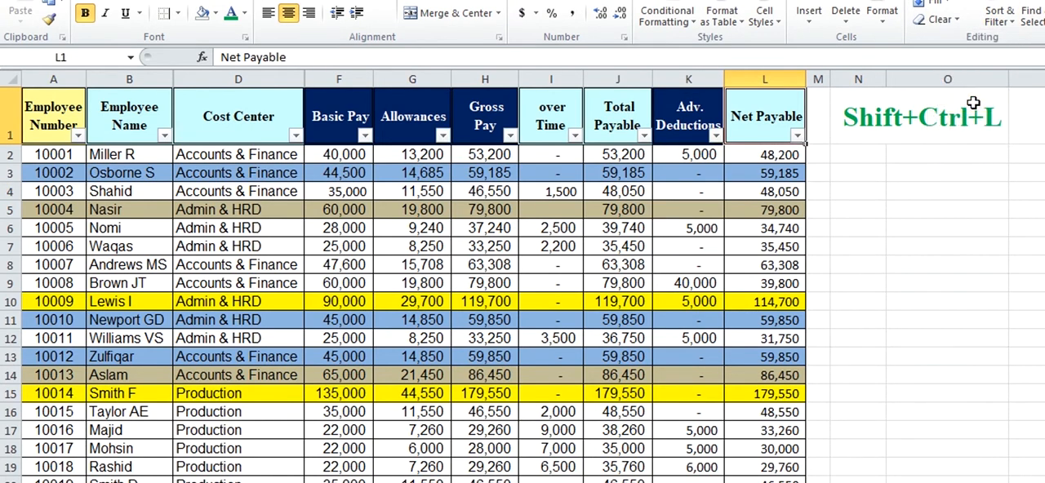
Filter the Net Payable column by the yellow cell color
left_click(797, 137)
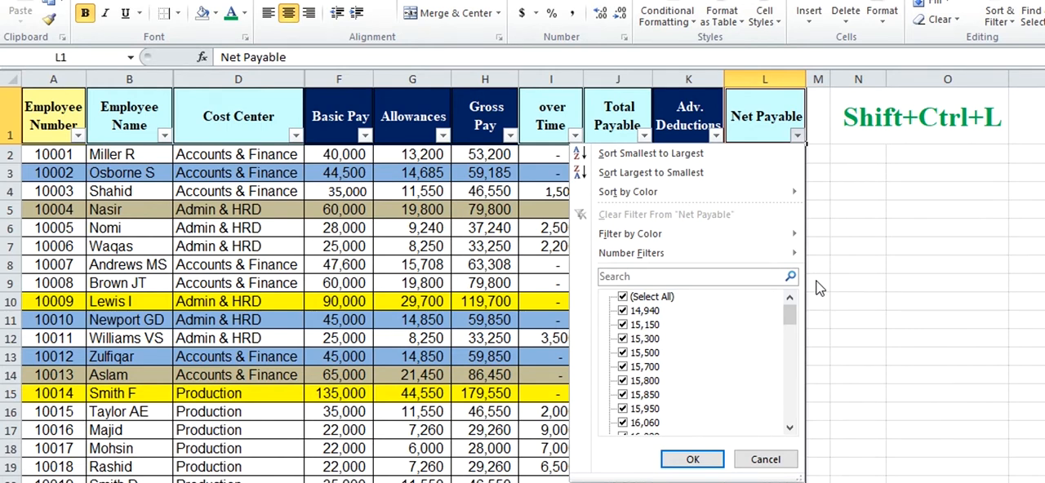
mouse_move(662, 254)
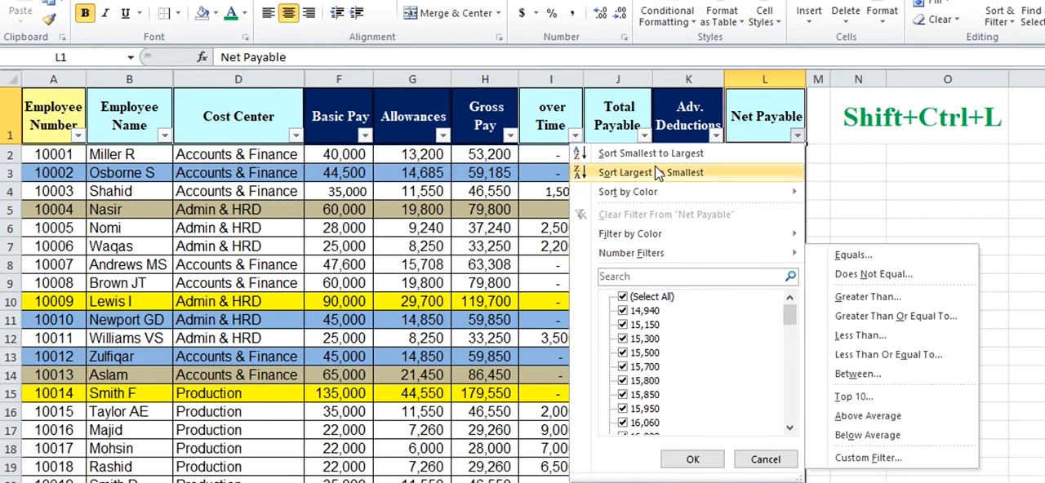
mouse_move(652, 199)
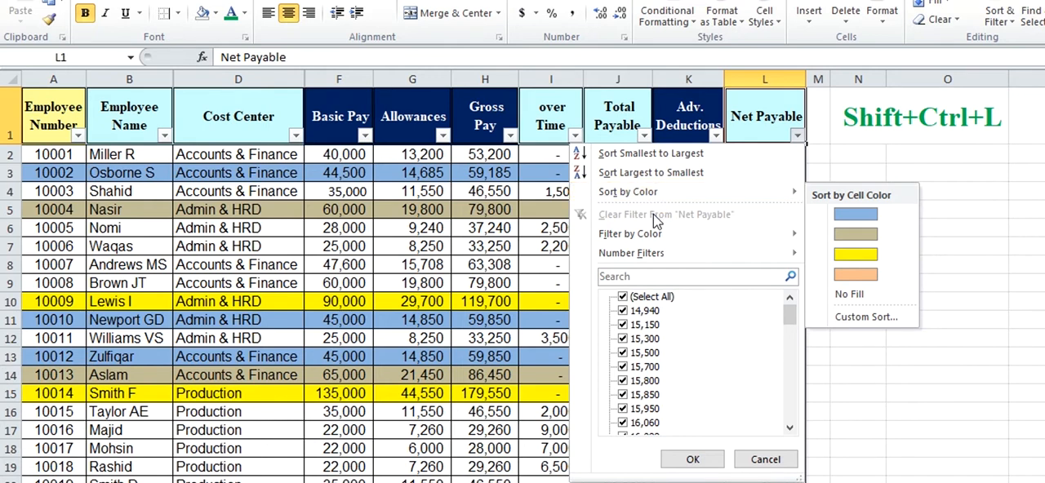
mouse_move(662, 232)
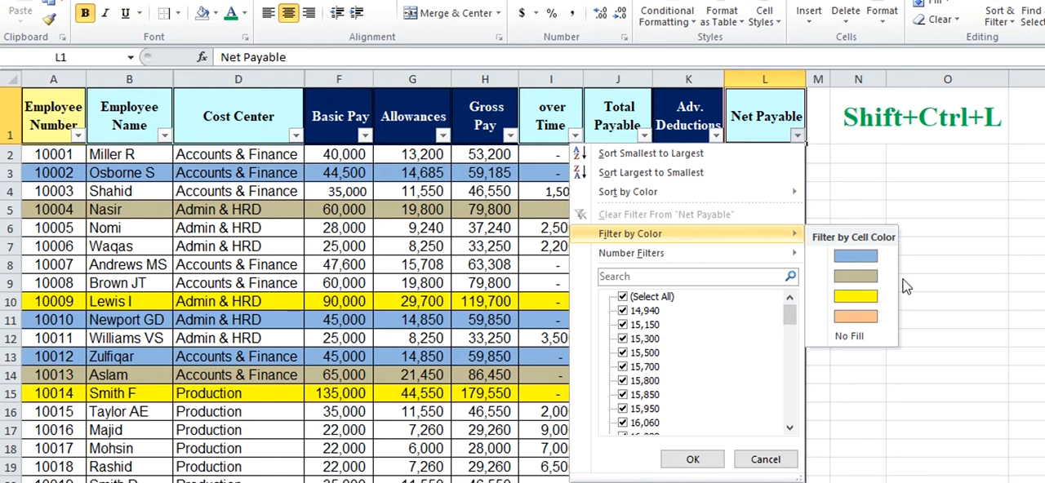
left_click(857, 299)
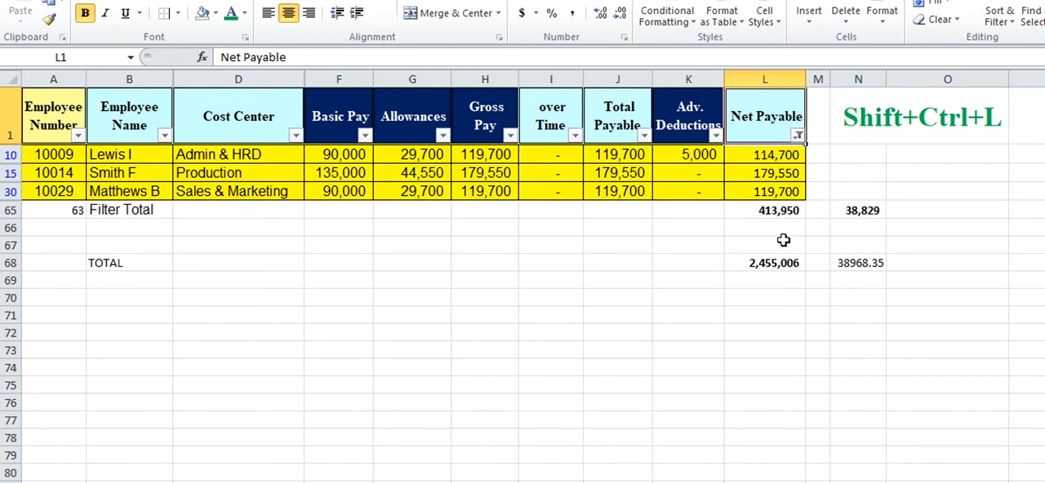
Compare the SUBTOTAL formula in the Filter Total row with the SUM formula in the TOTAL row for Net Payable
left_click(774, 210)
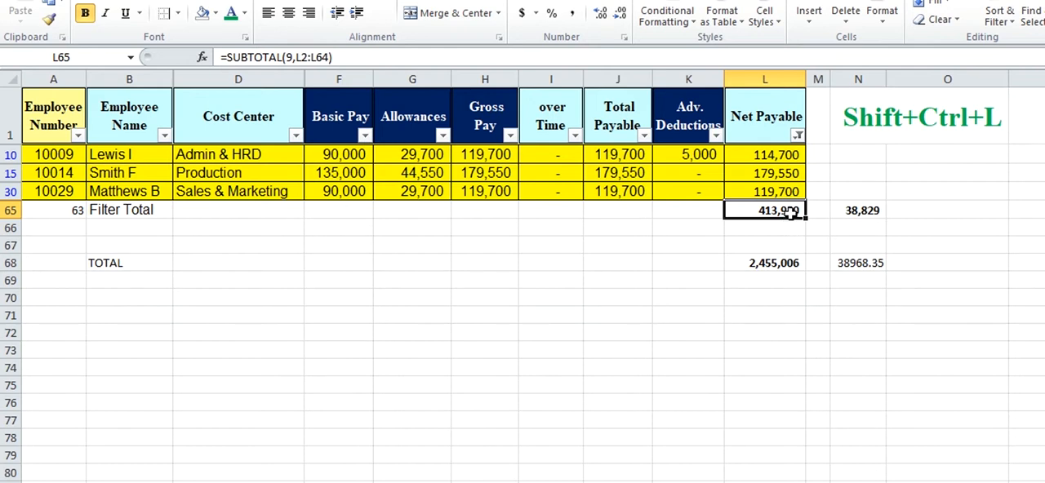
left_click(783, 270)
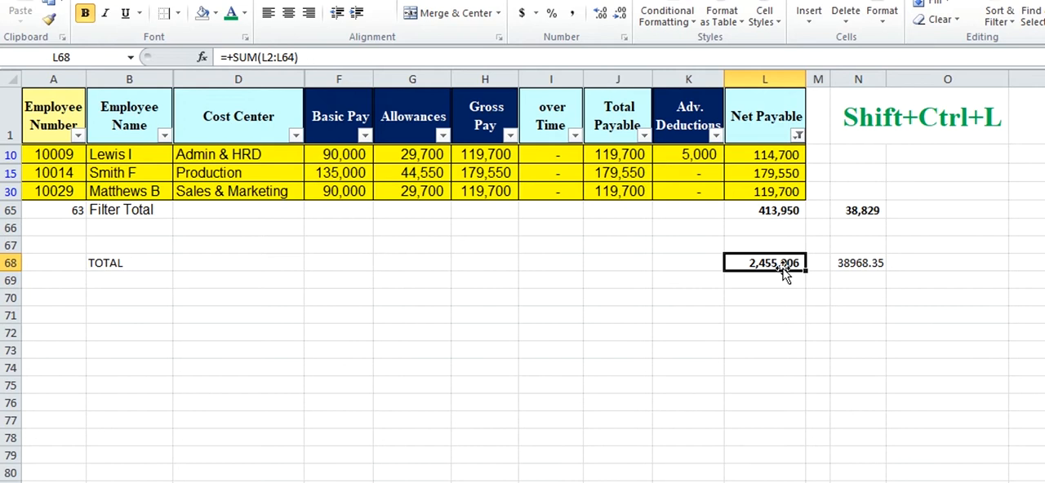
left_click(775, 211)
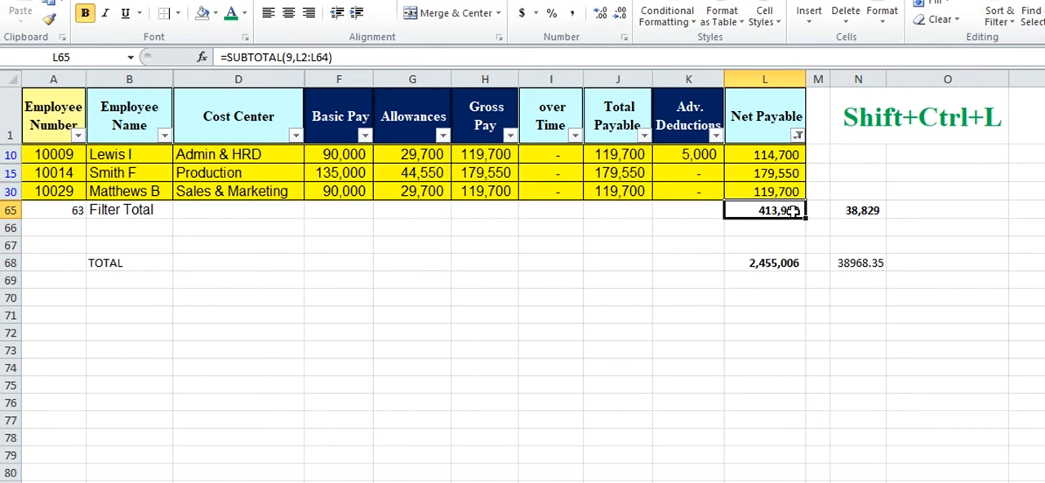
Clear the yellow color filter from the Net Payable column
left_click(794, 135)
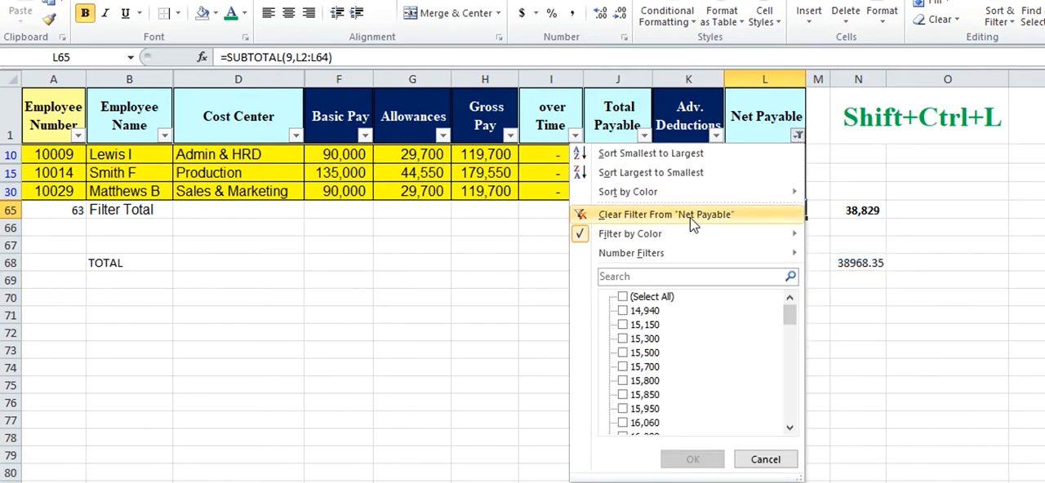
left_click(690, 215)
Filter the Net Payable column by the orange cell color and clear that filter again
left_click(796, 135)
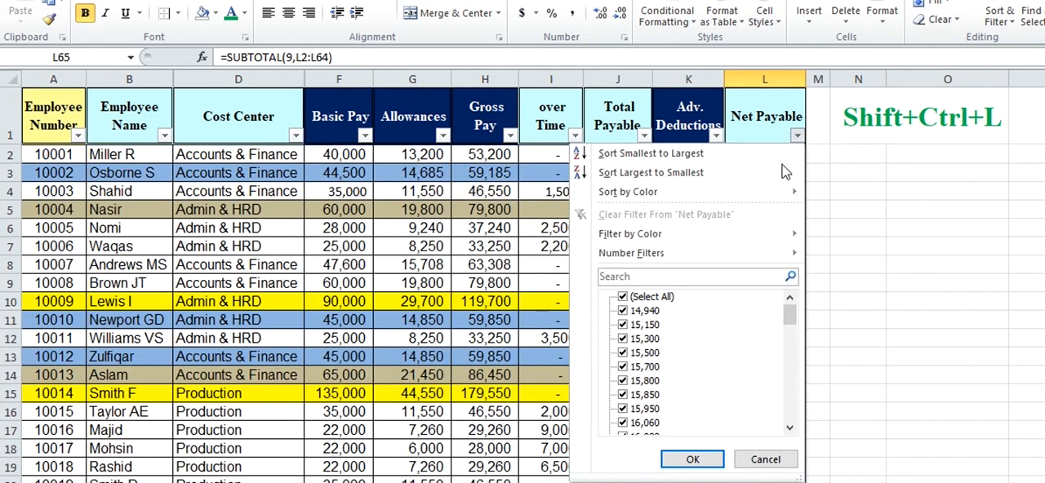
mouse_move(723, 245)
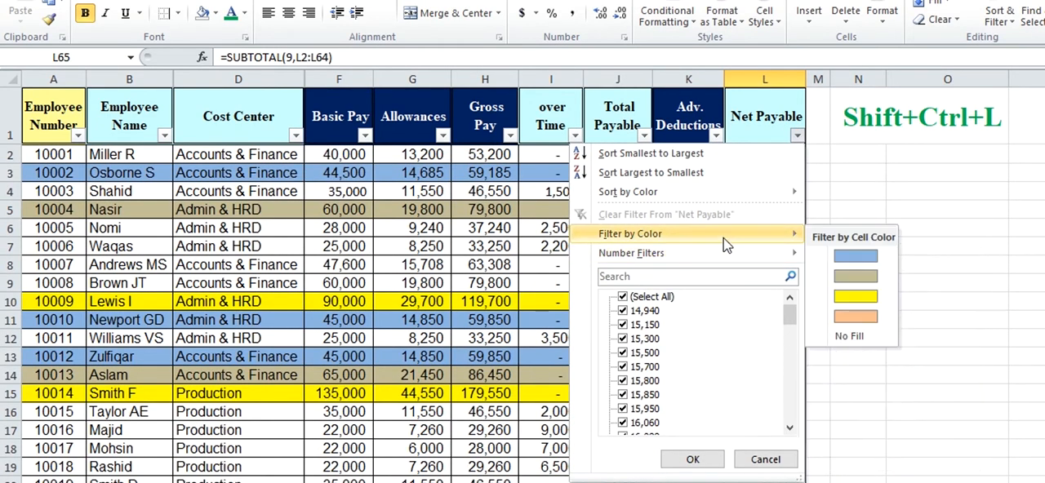
left_click(864, 317)
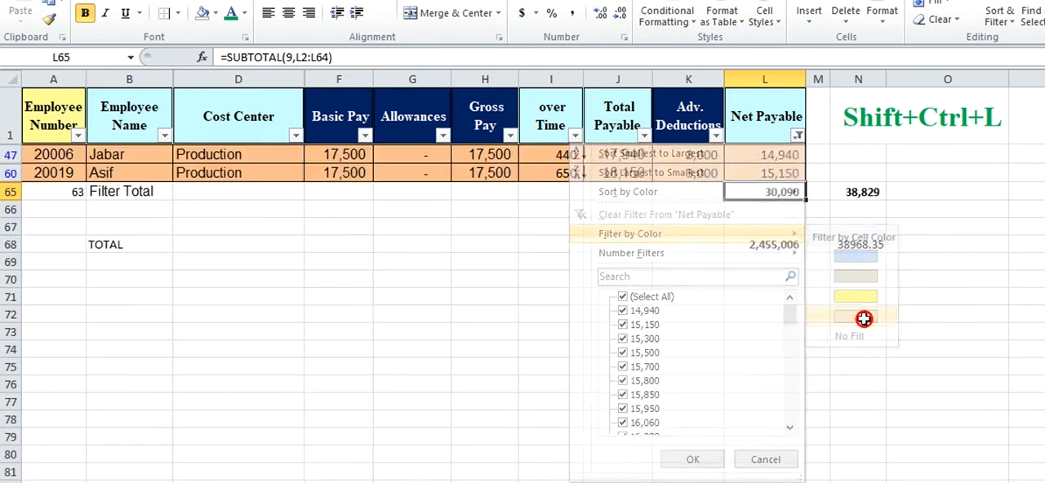
left_click(797, 136)
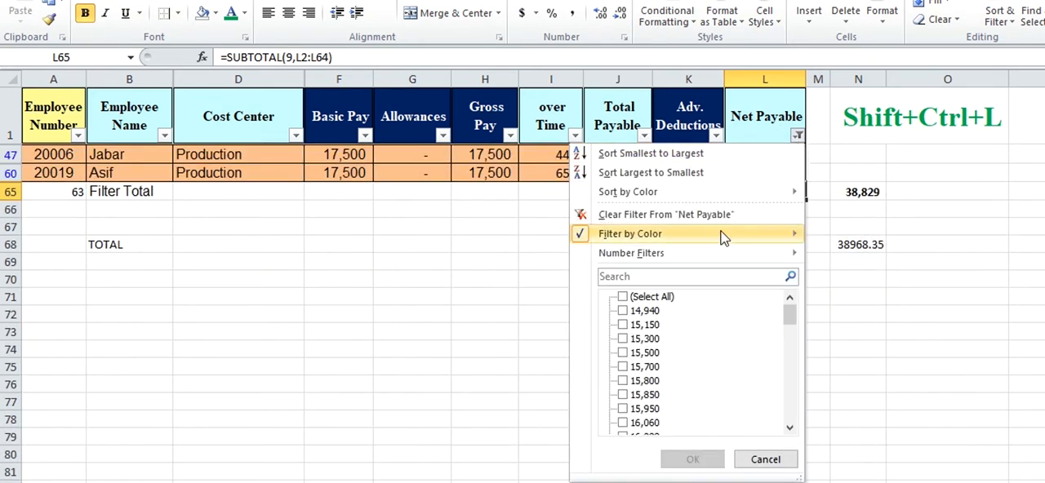
left_click(719, 216)
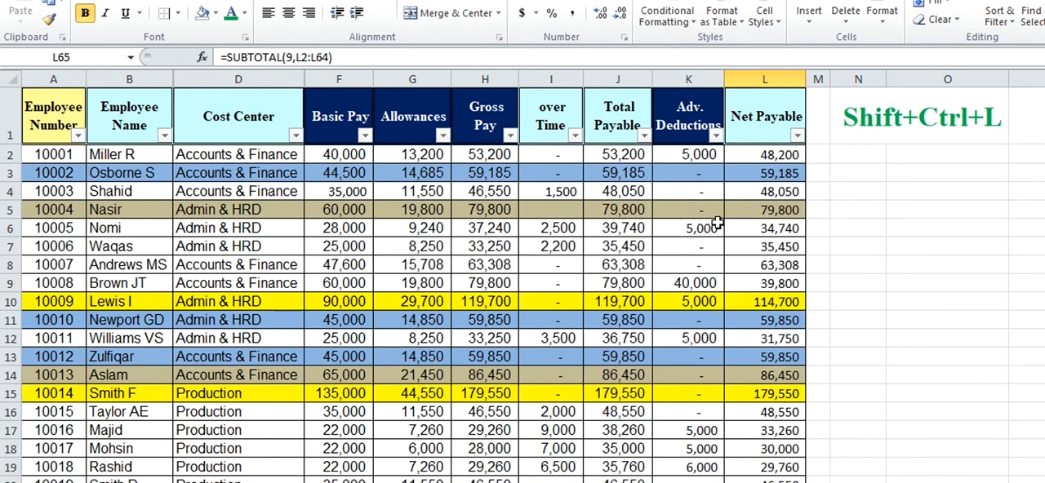
left_click(797, 137)
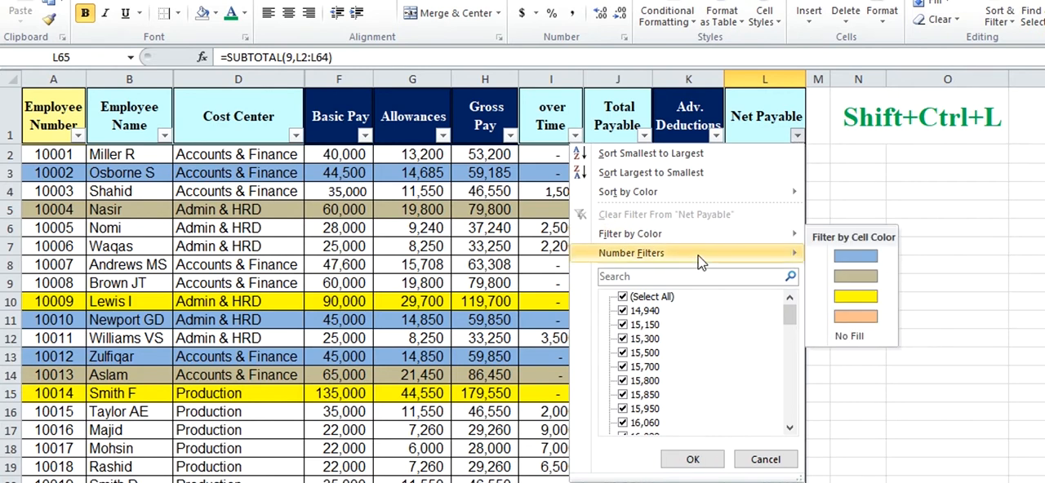
mouse_move(699, 260)
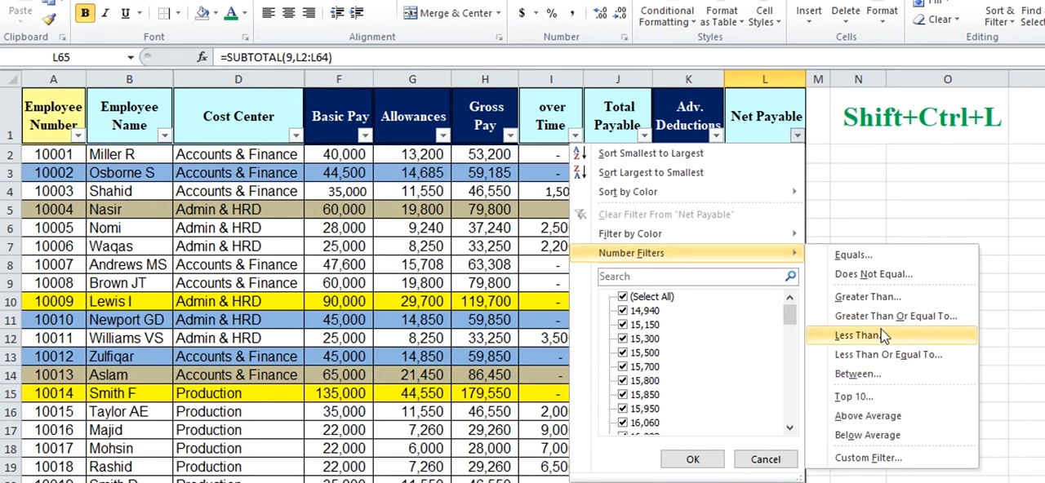
left_click(880, 458)
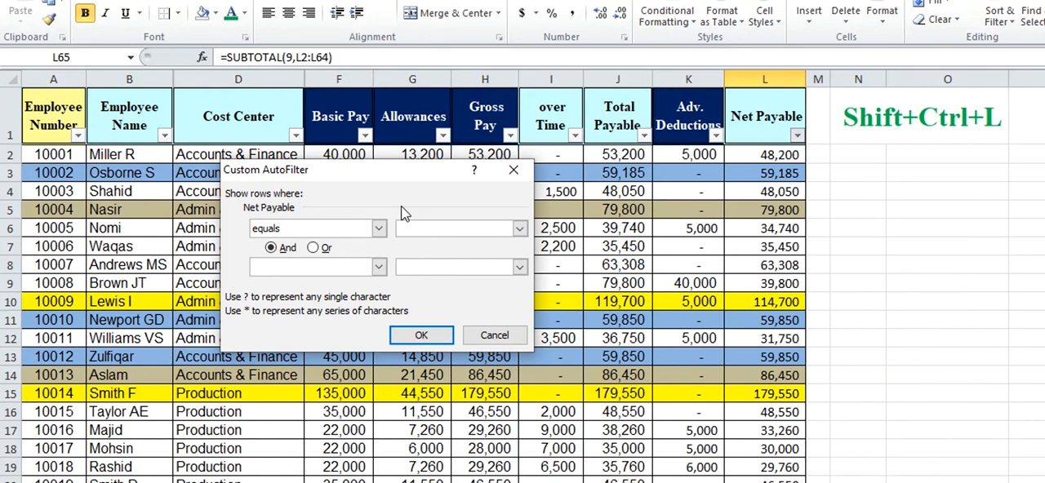
Apply a number filter to Net Payable that shows only rows greater than 40000
left_click(796, 134)
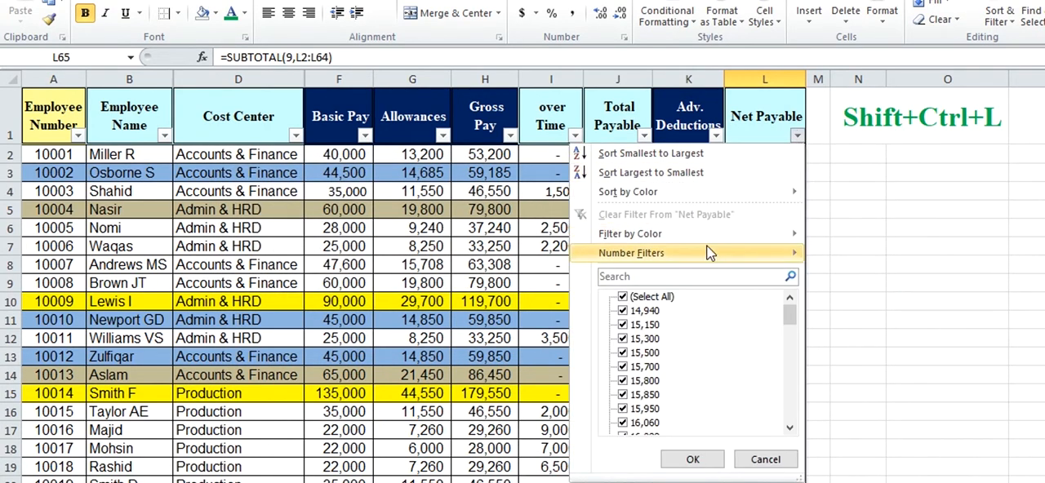
mouse_move(783, 253)
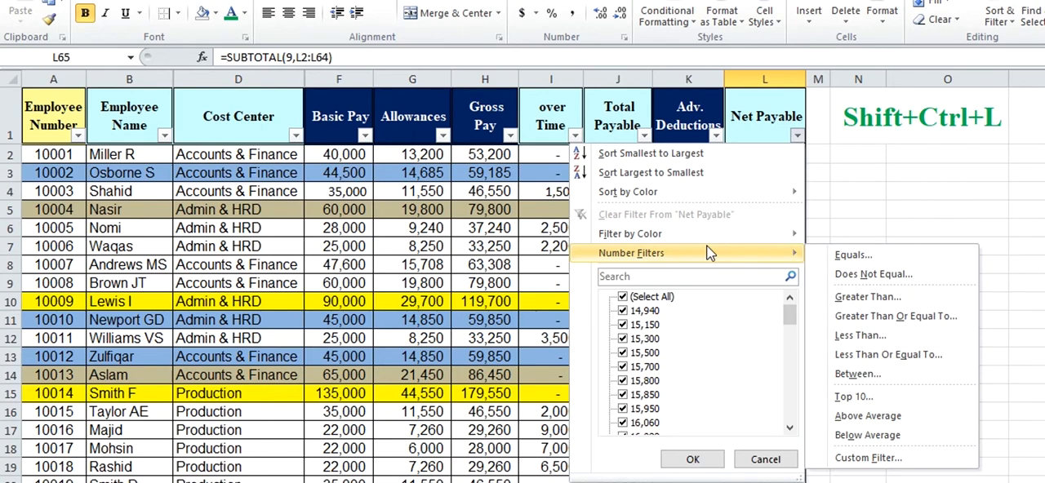
left_click(880, 300)
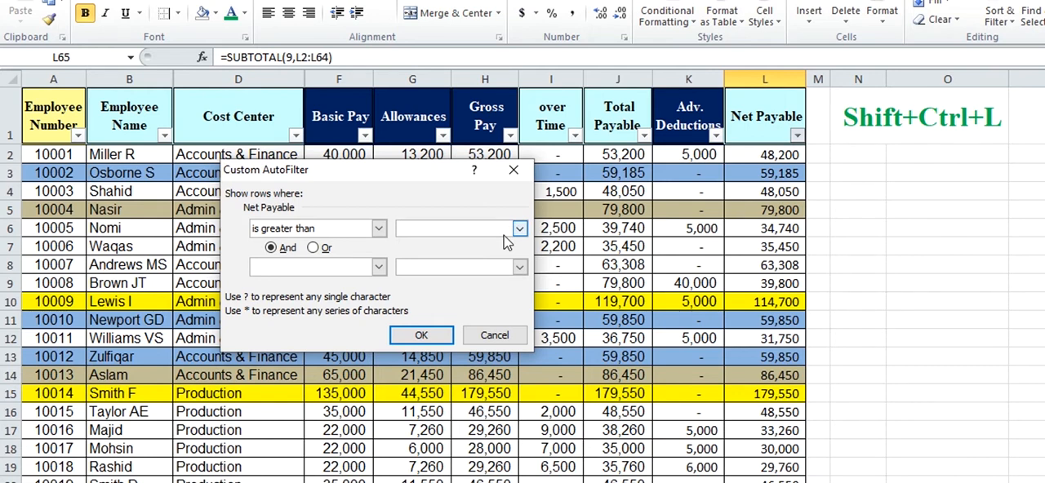
type("40000")
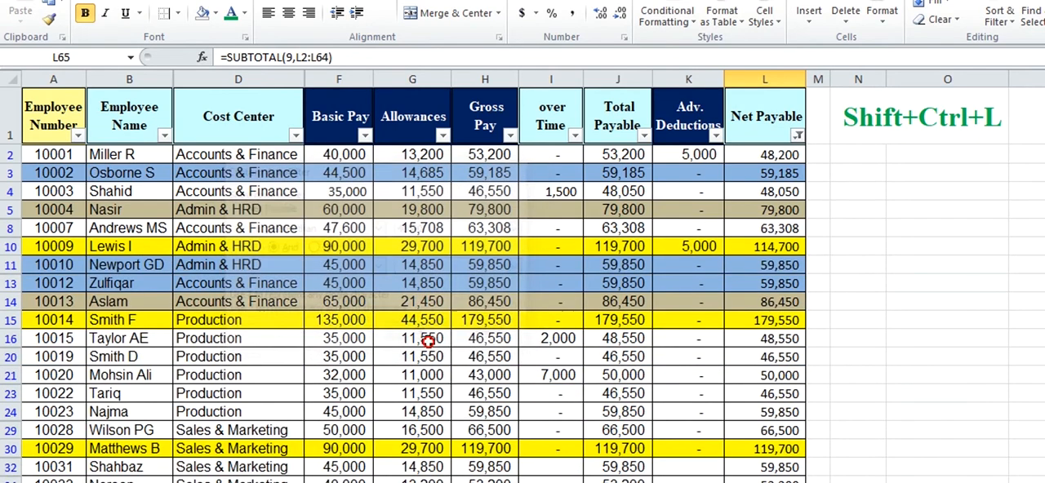
left_click(421, 335)
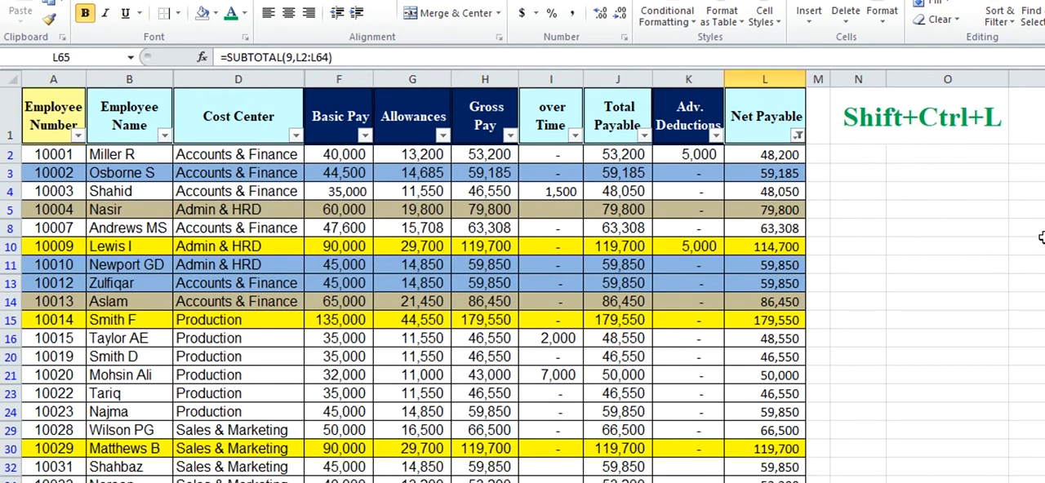
Examine the filtered Net Payable values from the header down to the Filter Total row
left_click(782, 356)
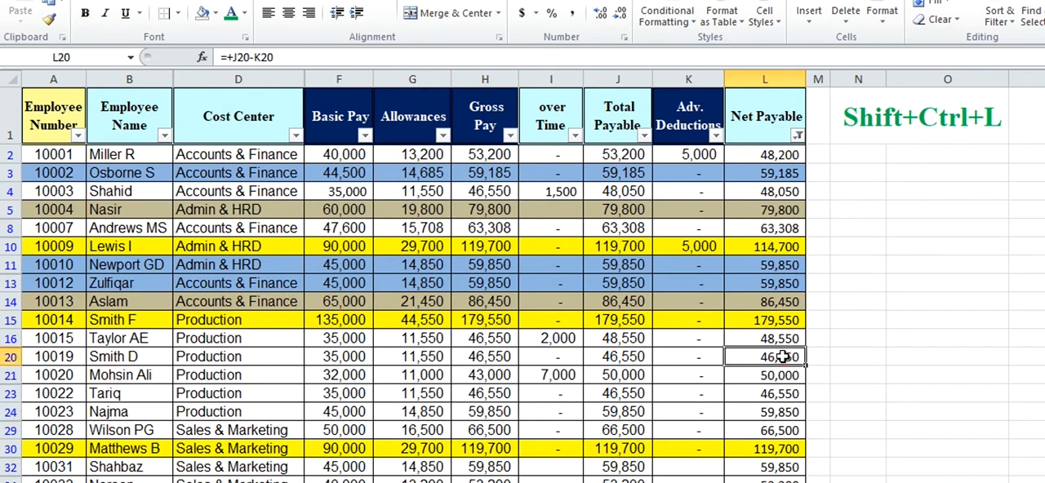
key("Down")
key("Down")
key("Down")
key("Down")
key("Down")
key("Down")
key("Down")
key("Down")
key("Down")
key("Down")
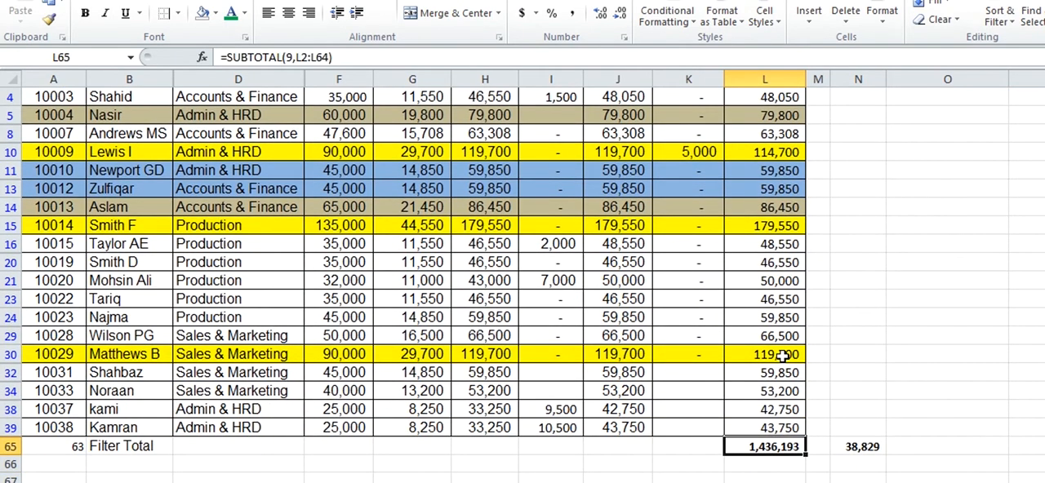
key("Up")
key("Up")
key("Down")
key("Down")
key("Up")
key("Up")
key("Up")
key("Up")
key("Up")
key("Up")
key("Up")
key("Up")
key("Up")
key("Up")
key("Up")
key("Up")
key("Up")
key("Up")
key("Up")
key("Up")
key("Up")
key("Up")
key("Up")
key("Up")
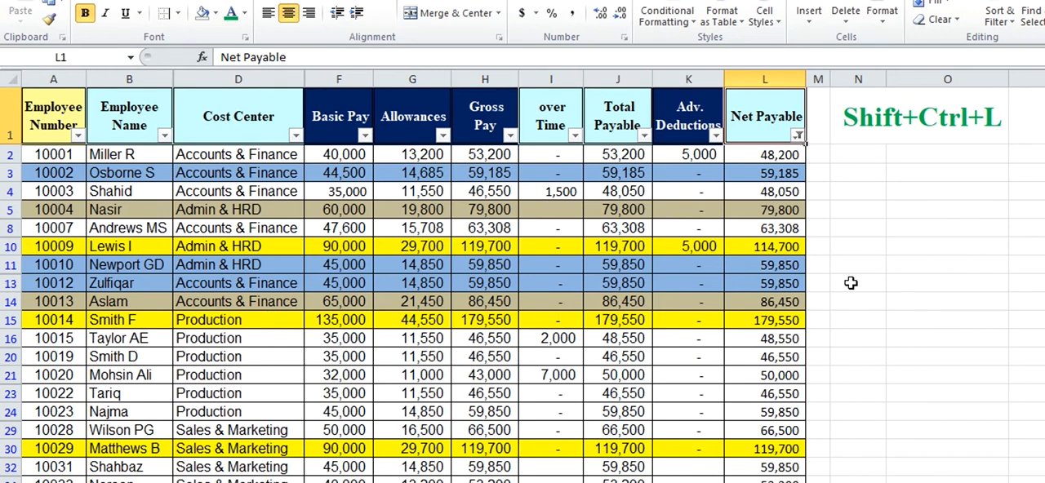
Change the Net Payable number filter to greater than or equal to 50000 and check the matching boundary row
left_click(798, 136)
mouse_move(707, 261)
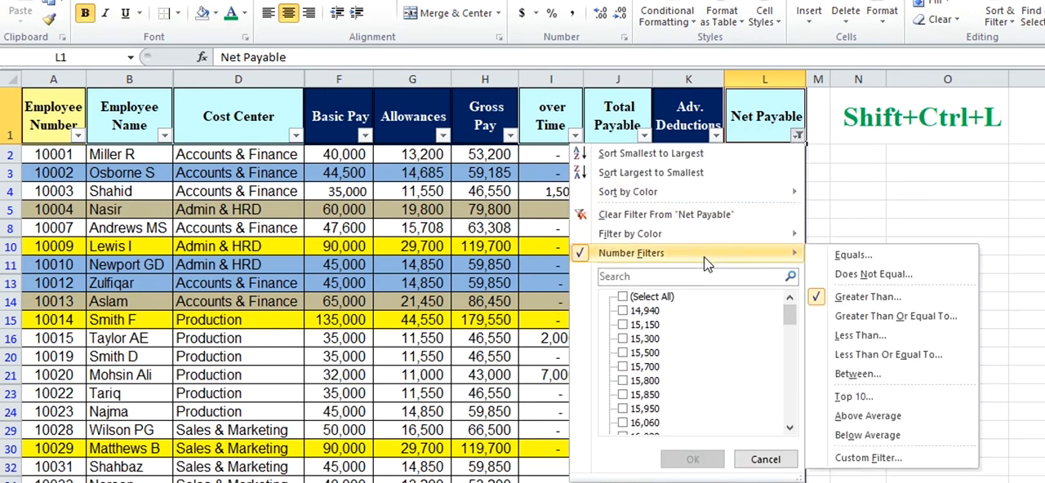
left_click(882, 318)
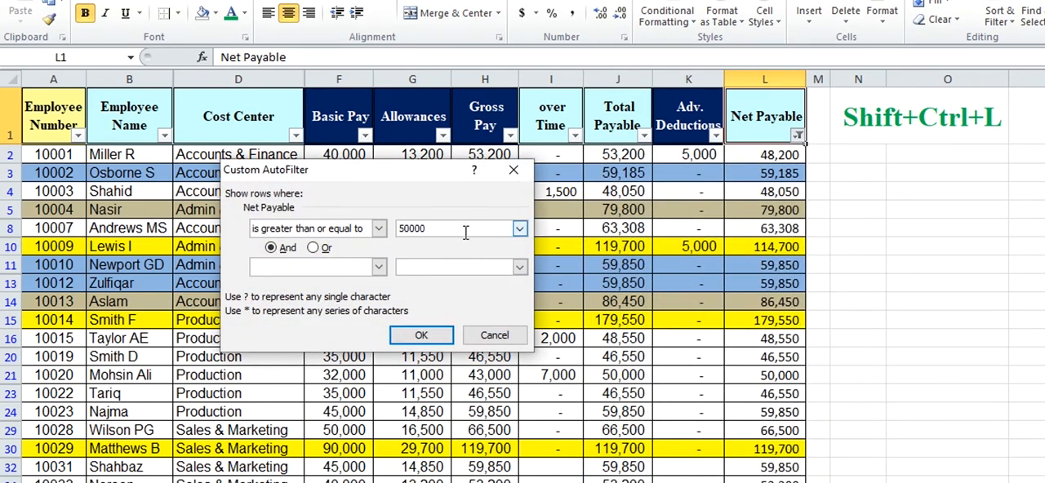
left_click(421, 335)
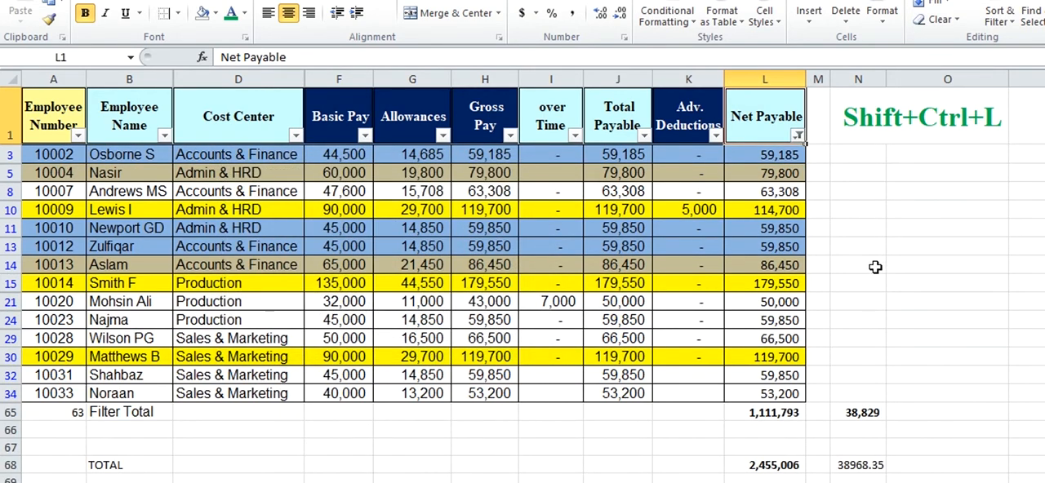
left_click(788, 301)
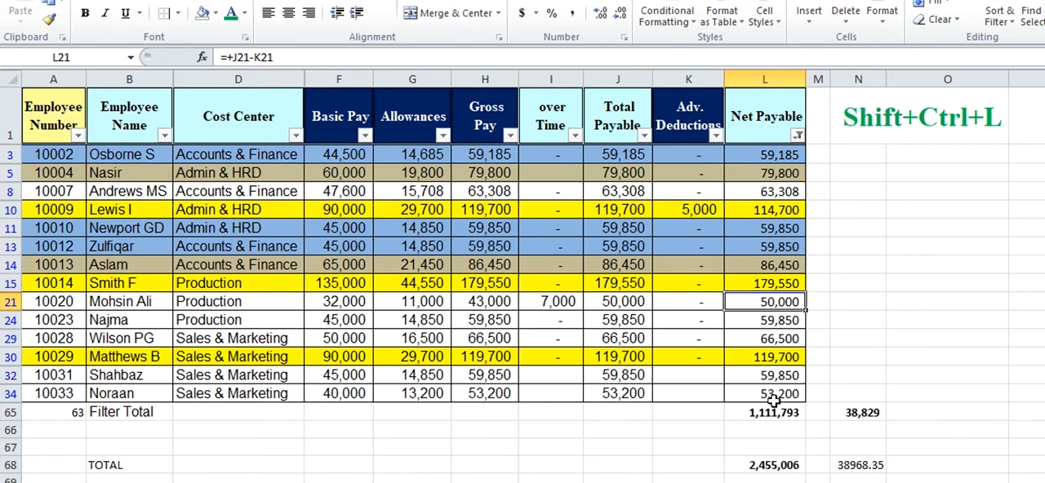
Change the Net Payable number filter to show only rows less than 30000
left_click(797, 136)
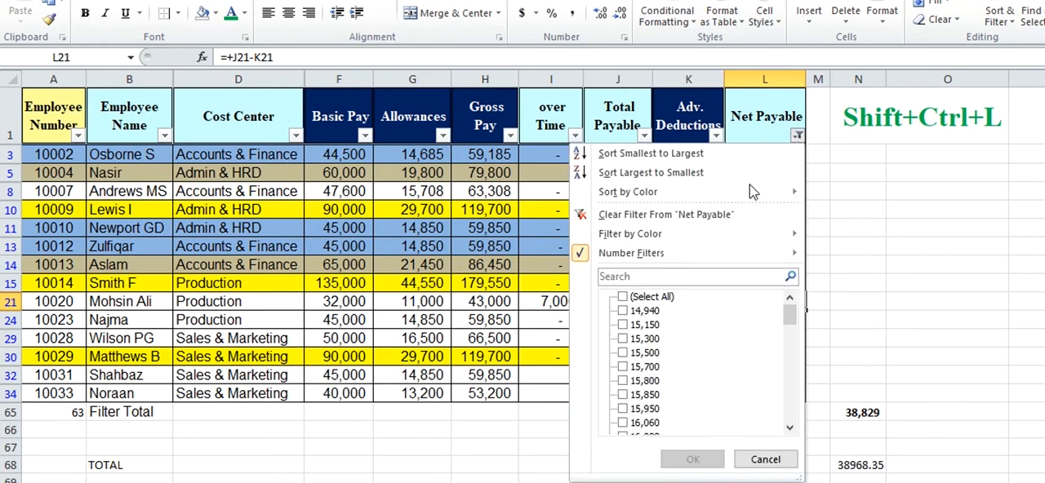
mouse_move(735, 253)
left_click(876, 336)
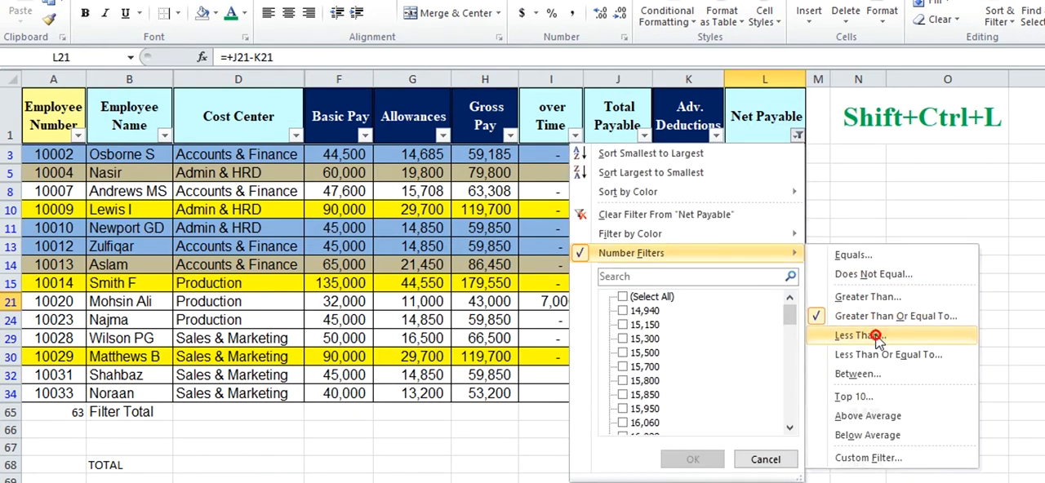
type("30000")
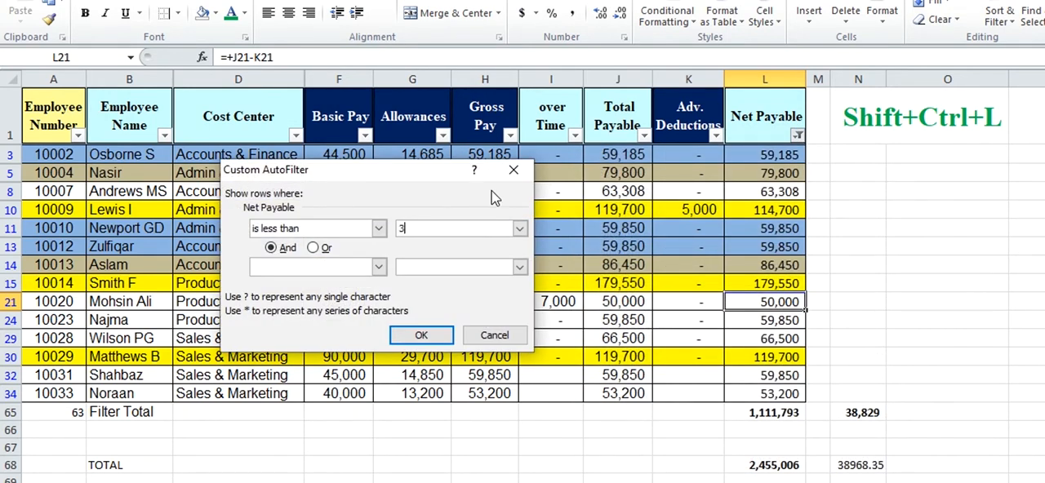
left_click(425, 337)
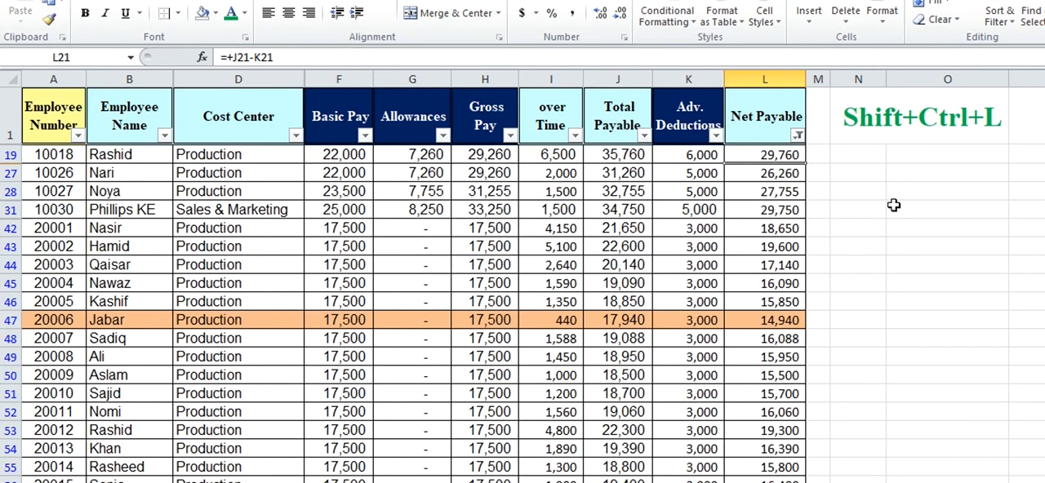
Examine the Net Payable values that pass the less-than filter, moving through the column and back to its header
left_click(775, 246)
key("Down")
key("Down")
key("Down")
key("Down")
key("Down")
key("Down")
key("Down")
key("Down")
key("Down")
key("Down")
key("Down")
key("Down")
key("Down")
key("Down")
key("Down")
key("Down")
key("Down")
key("Down")
key("Down")
key("Down")
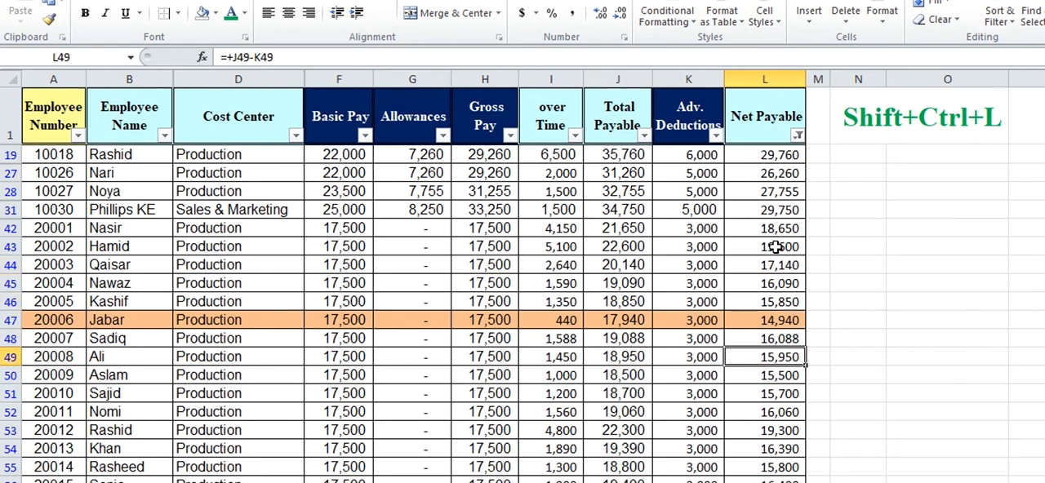
key("Up")
key("Up")
key("Up")
key("Up")
key("Up")
key("Up")
key("Up")
key("Up")
key("Up")
key("Up")
key("Up")
key("Up")
key("Up")
key("Up")
key("Up")
key("Up")
key("Up")
key("Up")
key("Up")
key("Up")
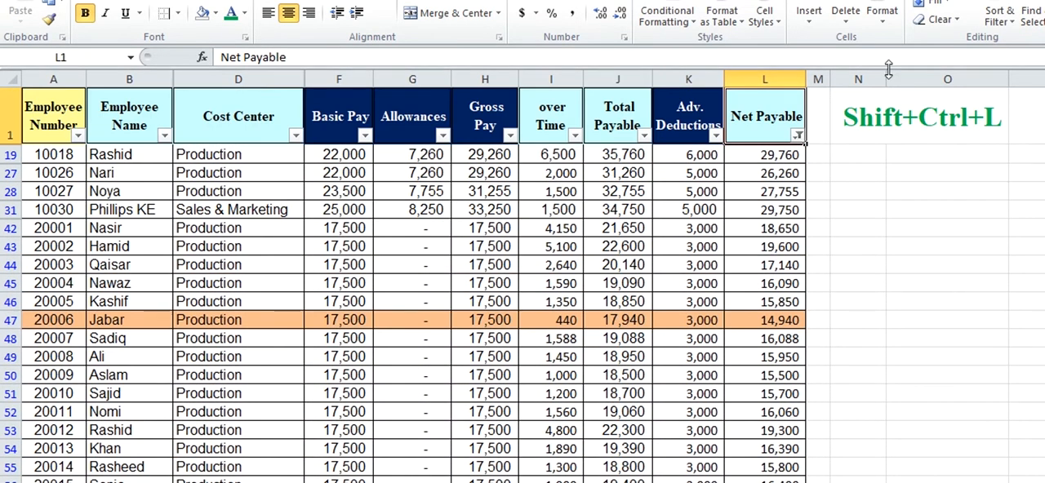
Change the Net Payable number filter to less than or equal to 30000 and check the matching boundary row
left_click(797, 136)
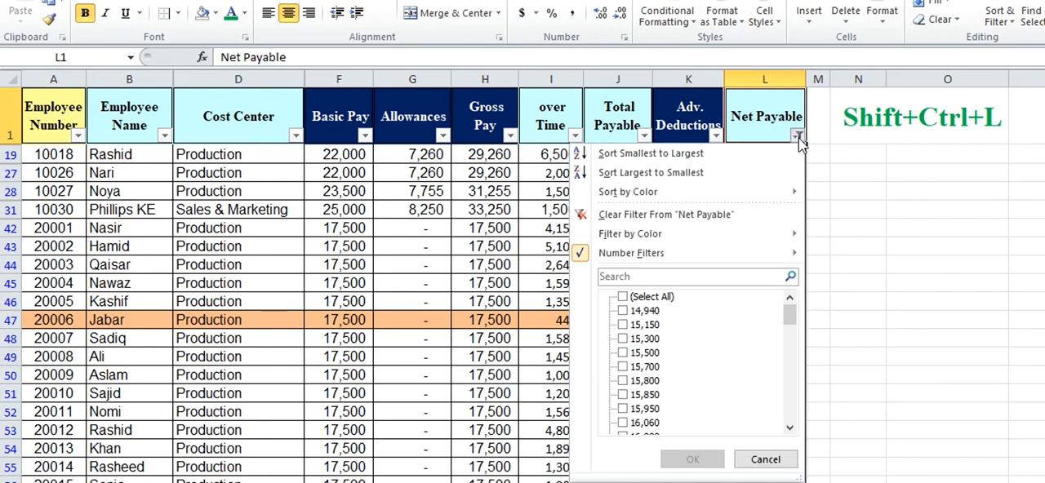
left_click(734, 253)
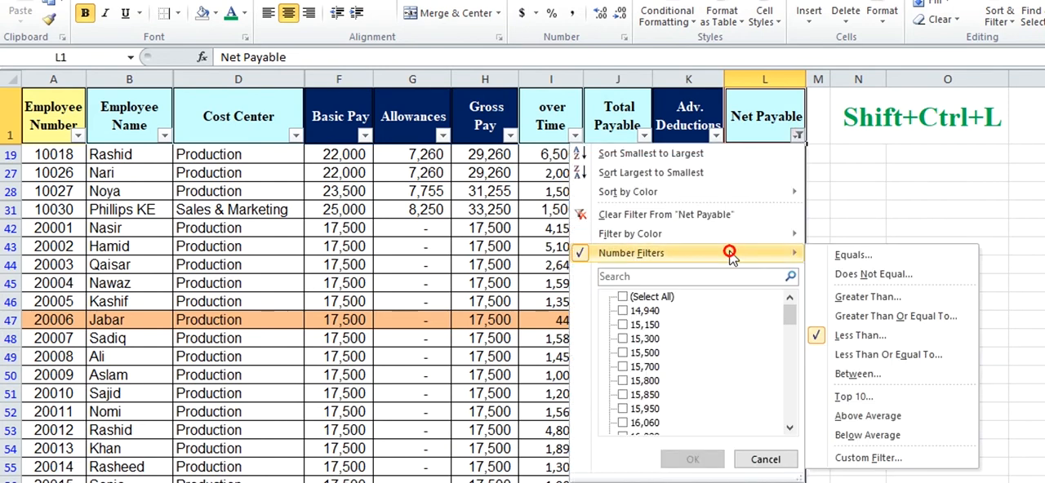
left_click(868, 356)
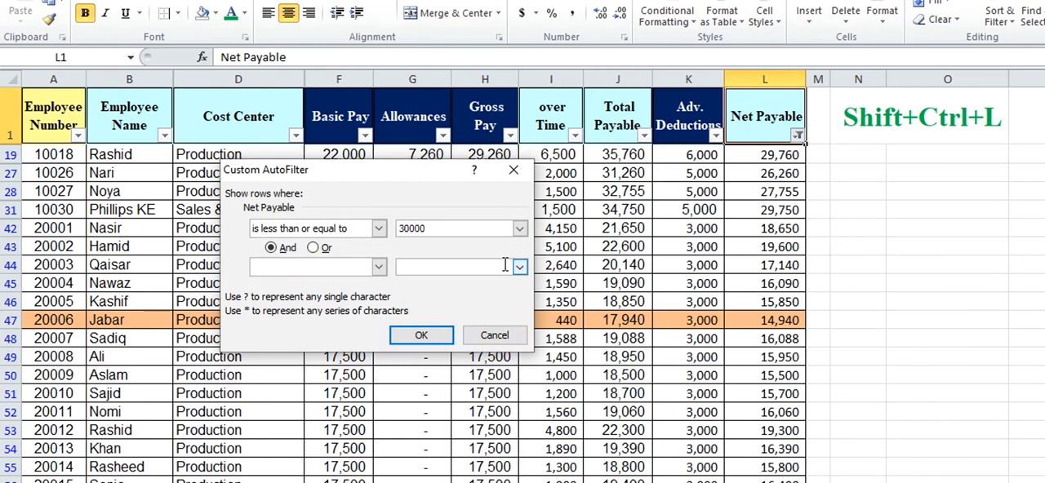
left_click(420, 336)
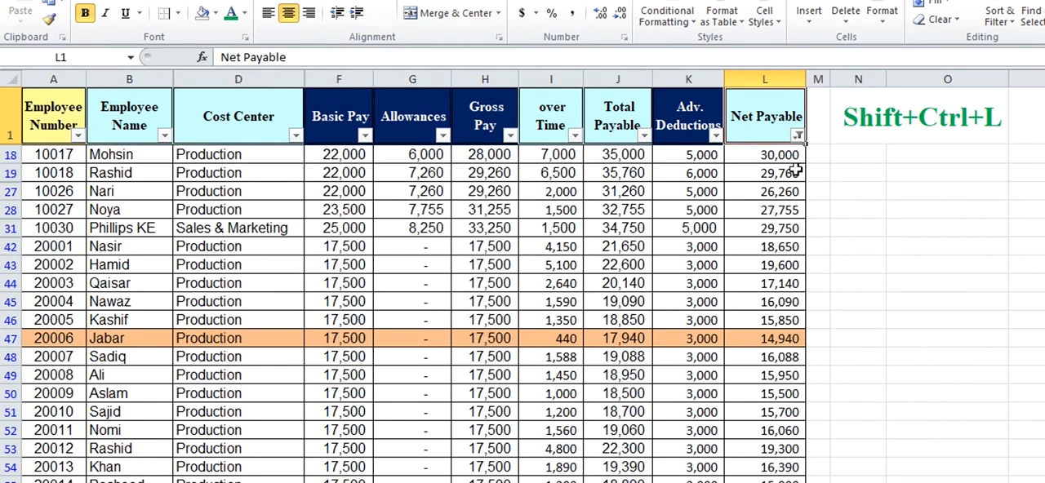
left_click(771, 155)
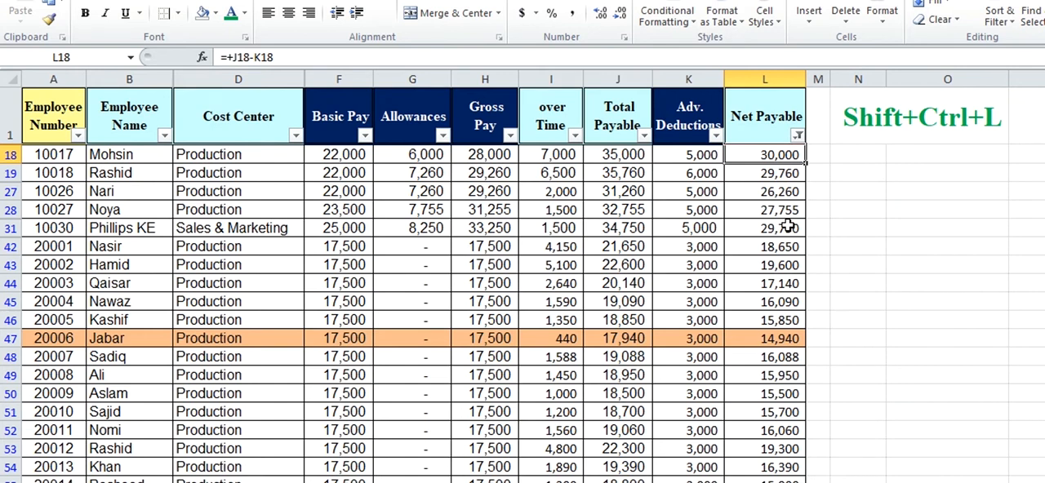
Apply a Between number filter to Net Payable for values from 30000 to 50000
left_click(798, 137)
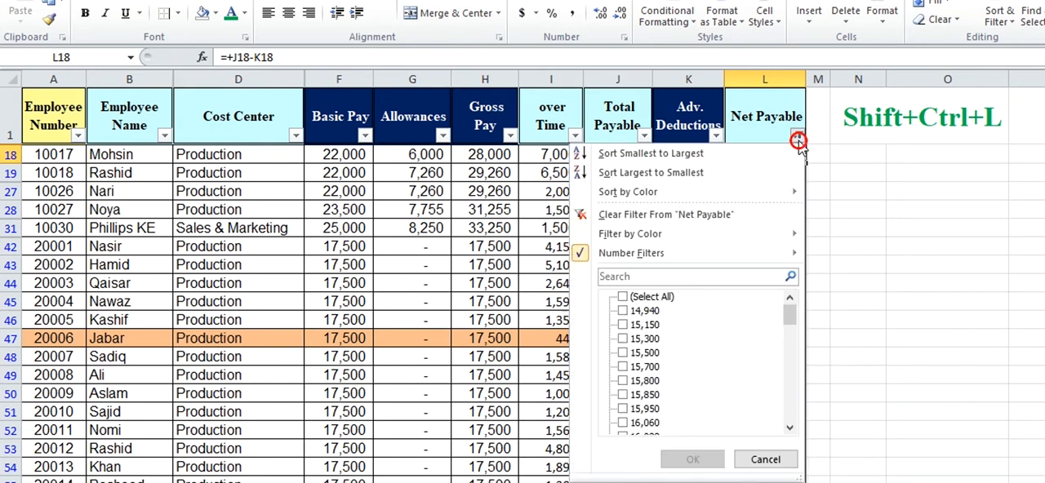
mouse_move(695, 258)
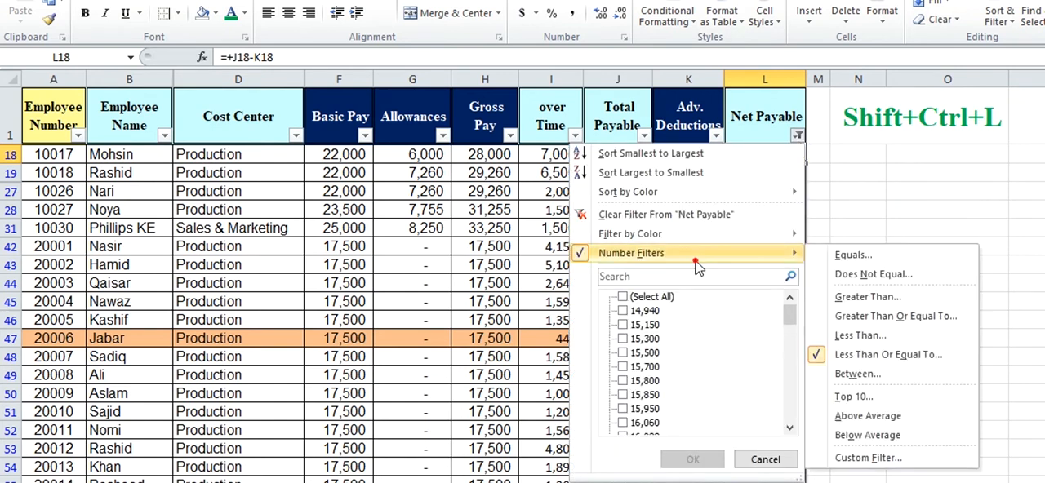
left_click(867, 373)
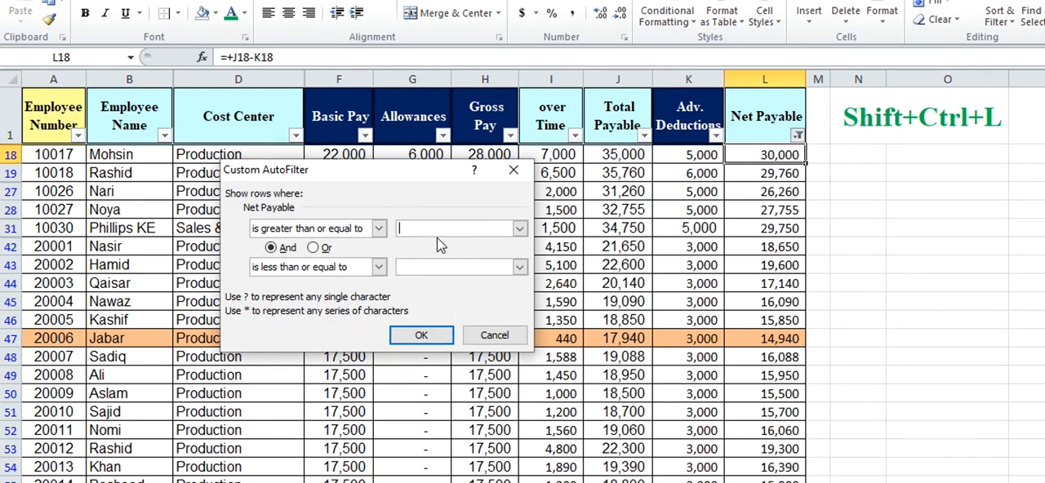
type("30000")
left_click(428, 270)
left_click(421, 338)
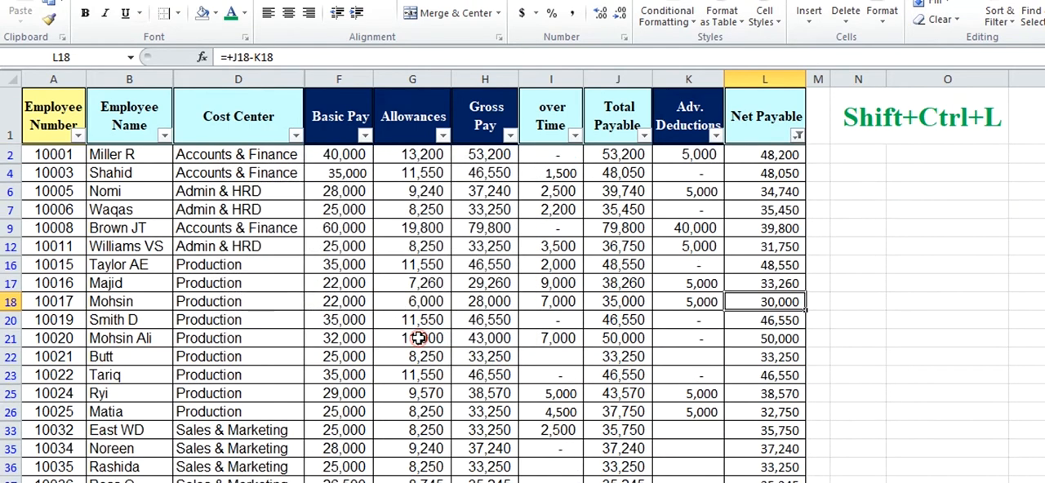
Examine the Net Payable values in the Between range down to the Filter Total row and back up to the first rows
left_click(789, 171)
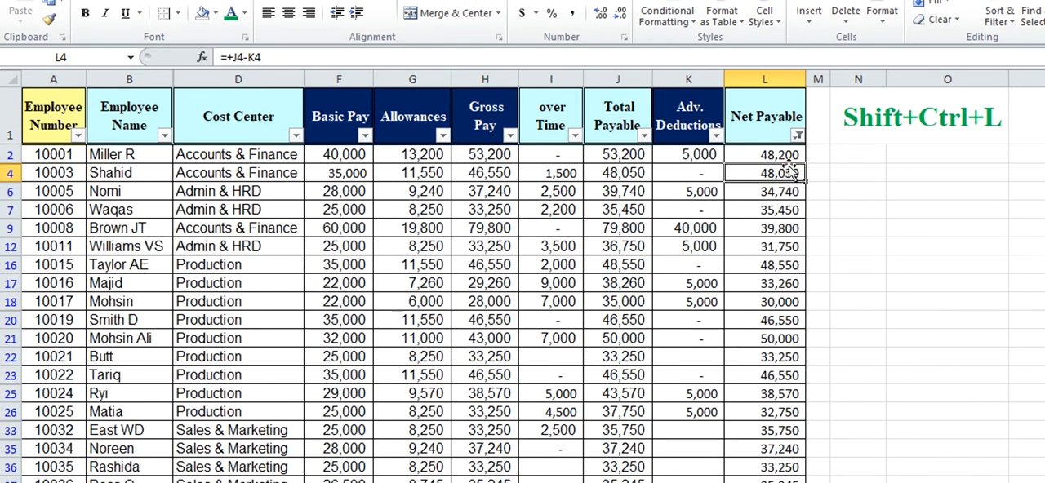
key("Up")
key("Down")
key("Down")
key("Down")
key("Down")
key("Down")
key("Down")
key("Down")
key("Down")
key("Down")
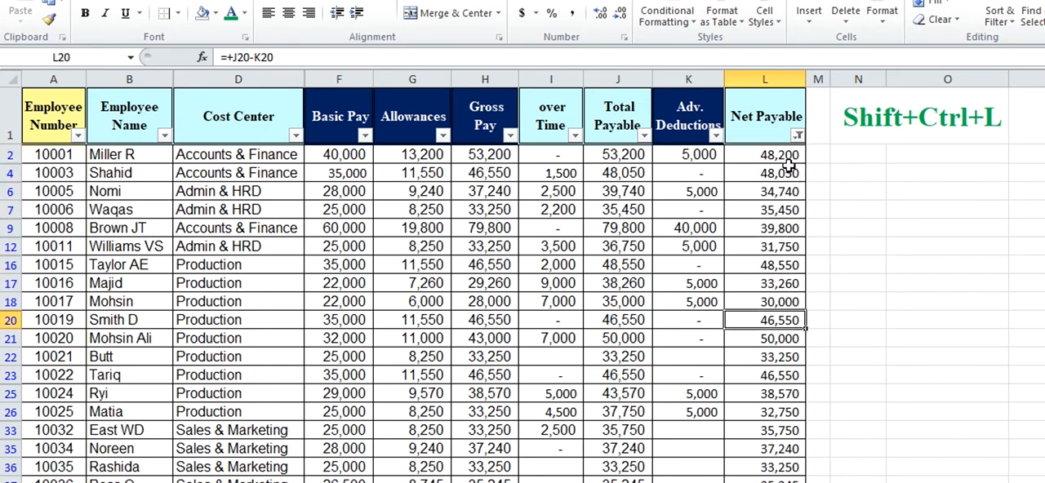
key("Down")
key("Down")
key("Down")
key("Down")
key("Down")
key("Down")
key("Down")
key("Down")
key("Down")
key("Down")
key("Down")
key("Down")
key("Down")
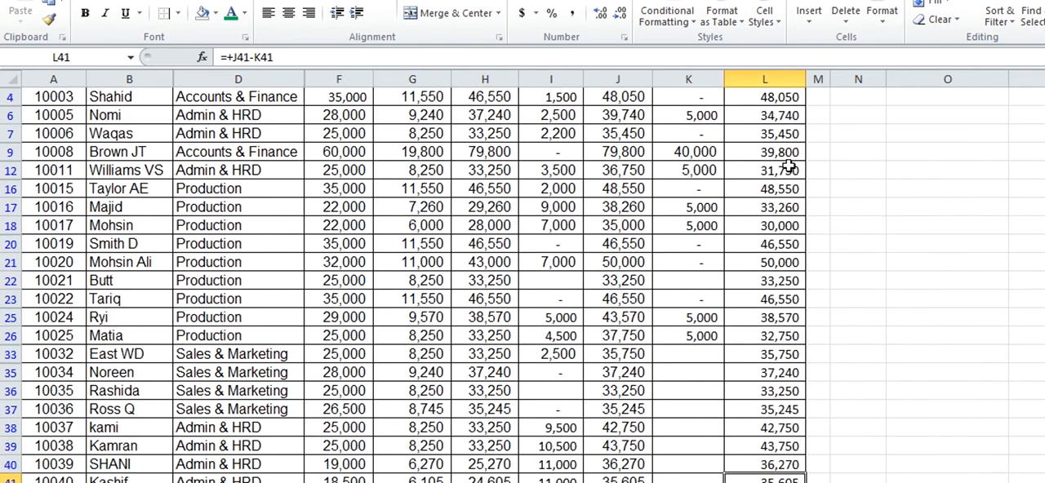
key("Down")
key("Down")
key("Up")
key("Up")
key("Up")
key("Up")
key("Up")
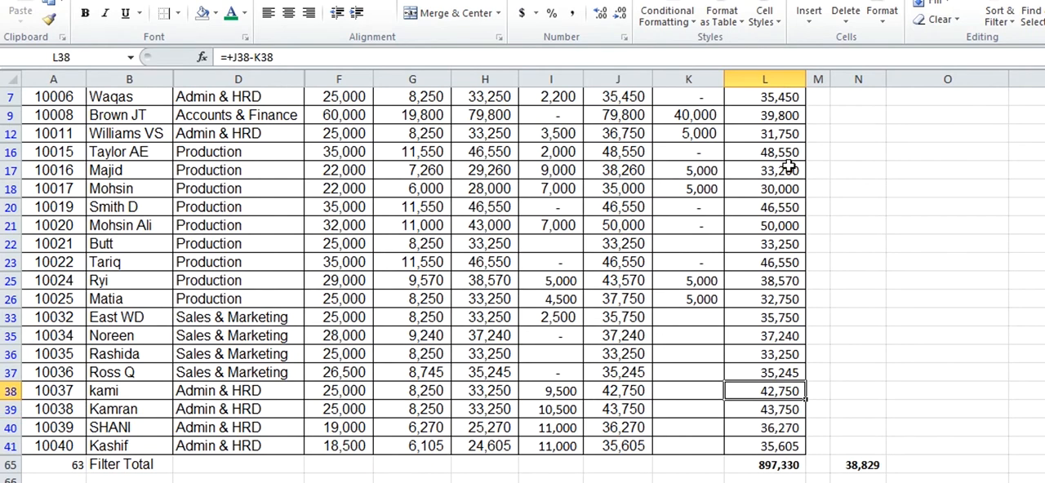
key("Up")
key("Up")
key("Up")
key("Up")
key("Up")
key("Up")
key("Up")
key("Up")
key("Up")
key("Up")
key("Up")
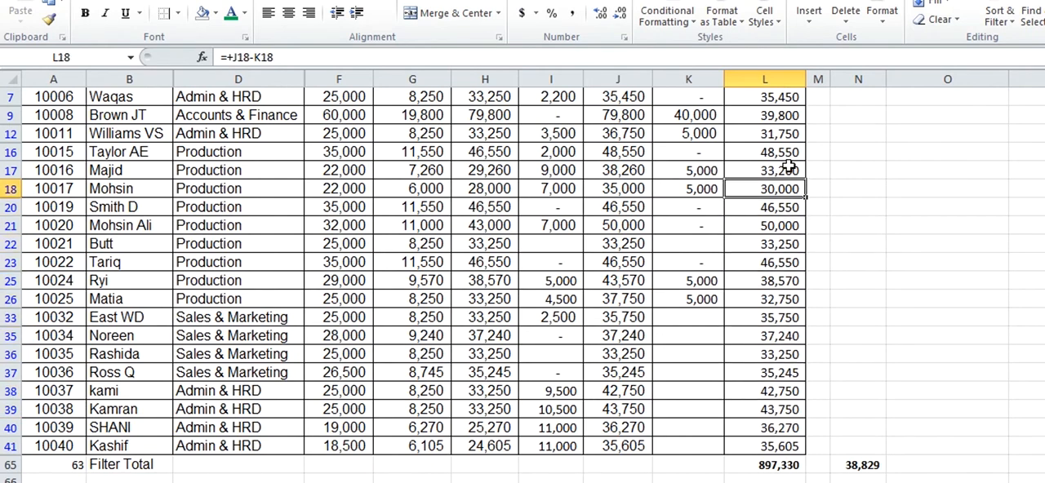
key("Up")
key("Up")
key("Up")
key("Up")
key("Up")
key("Up")
key("Up")
key("Up")
key("Up")
key("Down")
key("Down")
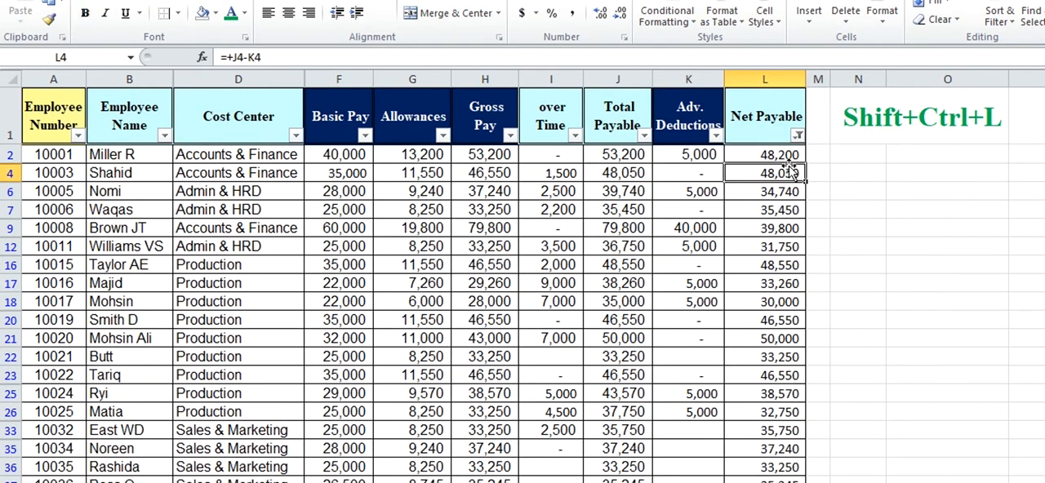
key("Down")
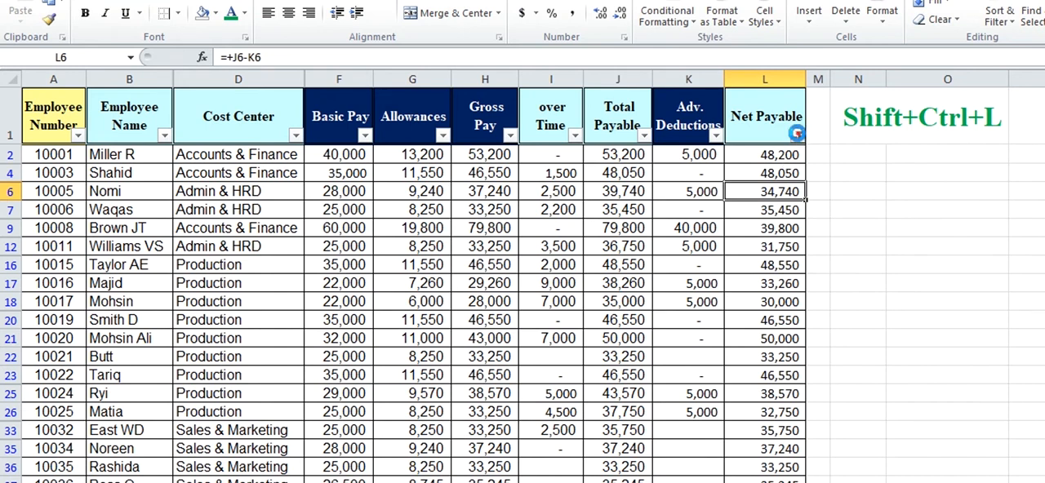
Replace the Net Payable filter with a Top 10 filter set to show the top 5 items
left_click(796, 133)
mouse_move(665, 258)
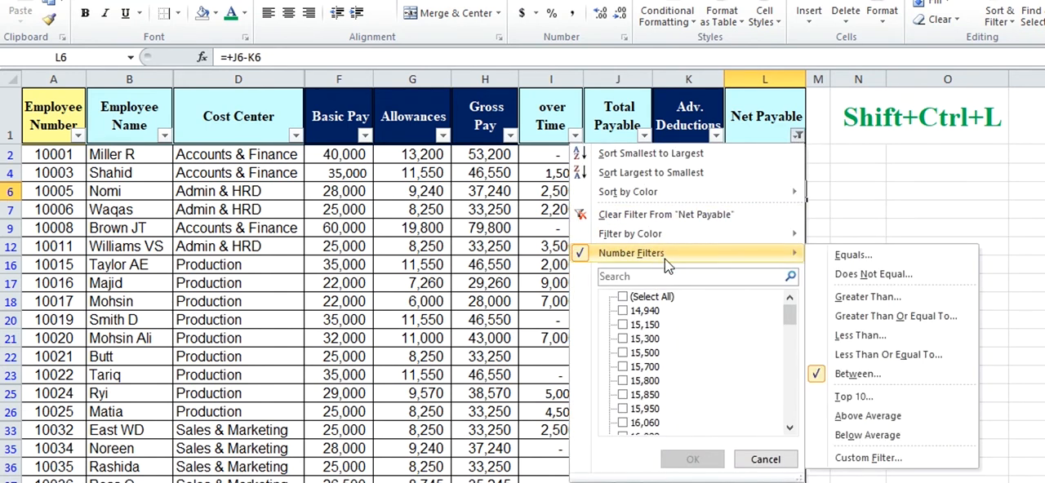
left_click(853, 397)
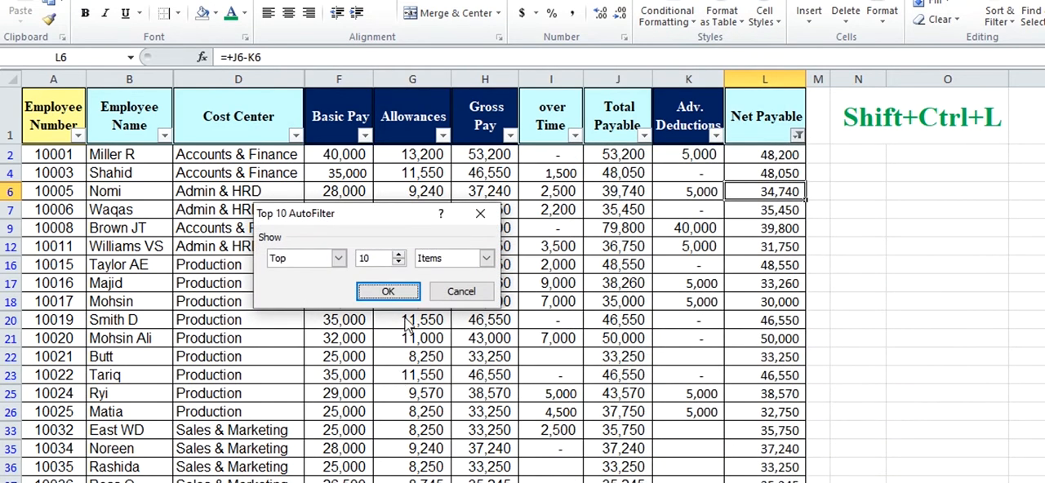
left_click(399, 260)
left_click(400, 255)
left_click(400, 255)
left_click(400, 255)
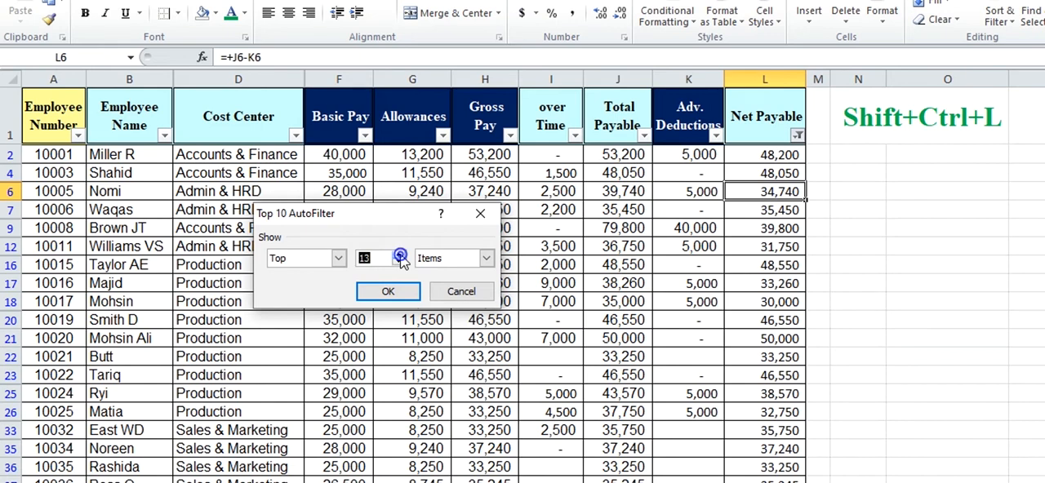
left_click(400, 255)
left_click(400, 255)
left_click(400, 255)
left_click(400, 255)
left_click(400, 254)
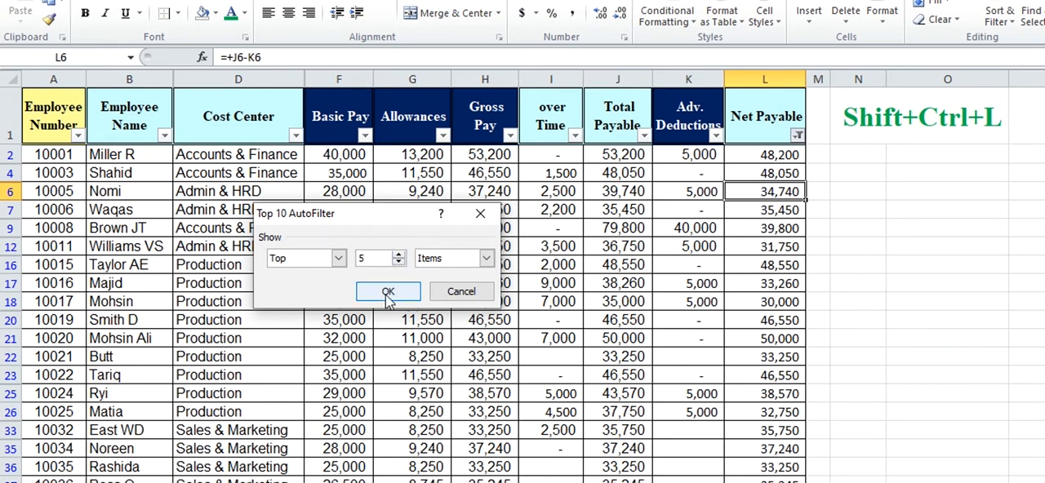
left_click(388, 291)
left_click(694, 185)
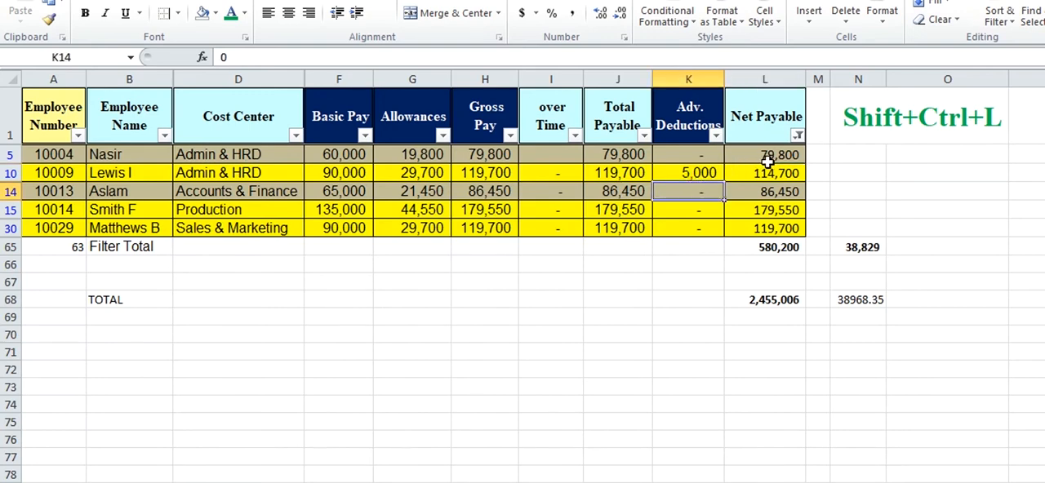
Filter the Net Payable column to show only values above average
left_click(797, 137)
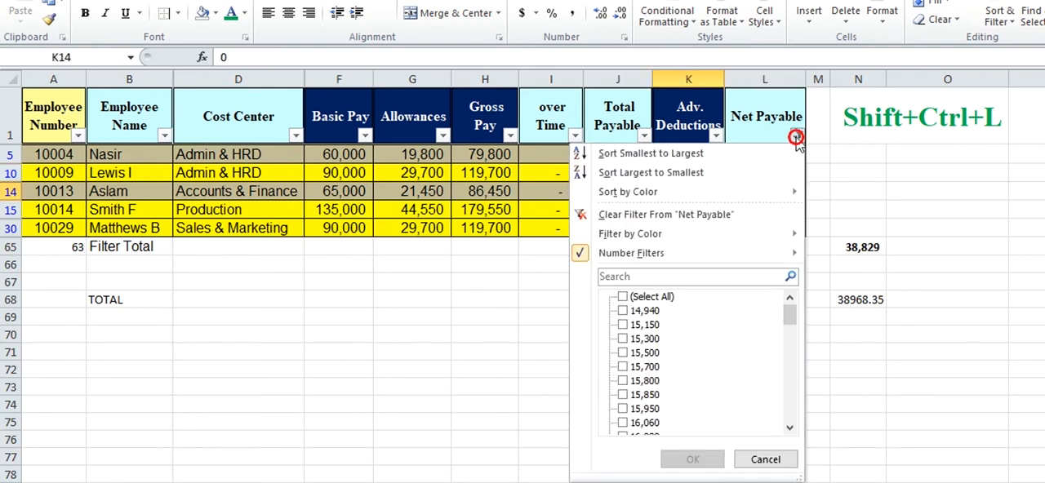
mouse_move(637, 256)
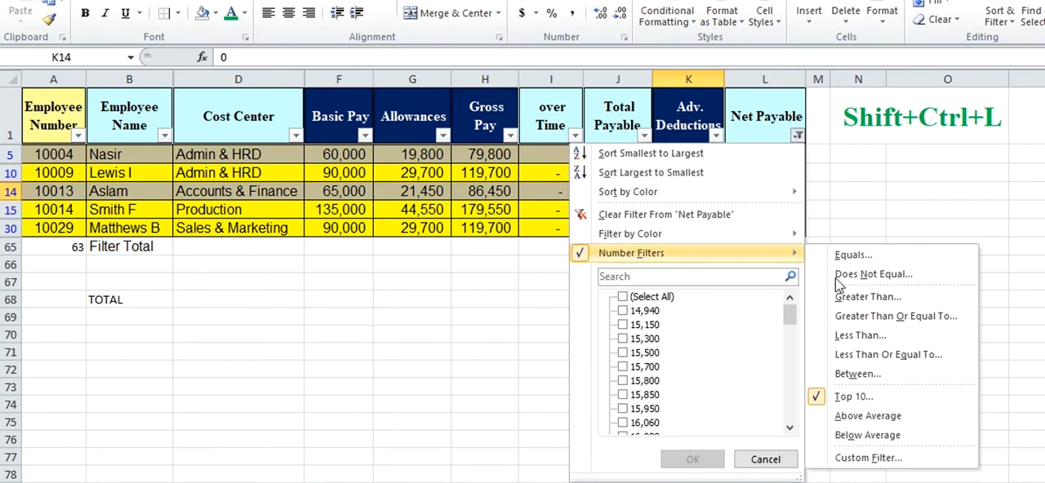
left_click(869, 418)
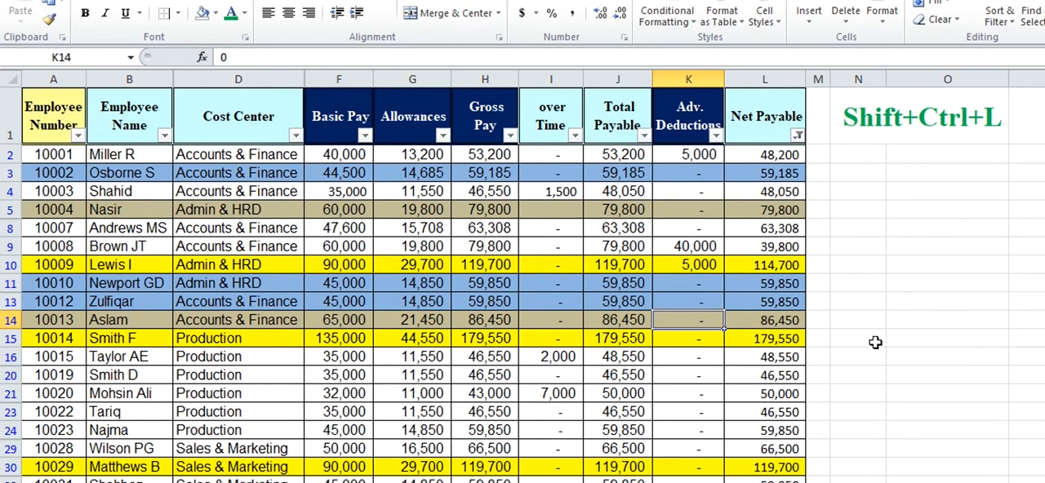
Examine the above-average Net Payable values down to the Filter Total and TOTAL rows
left_click(781, 375)
key("Down")
key("Down")
key("Down")
key("Down")
key("Down")
key("Down")
key("Down")
key("Down")
key("Down")
key("Down")
key("Down")
key("Down")
key("Down")
key("Down")
key("Down")
key("Down")
key("Down")
key("Down")
key("Down")
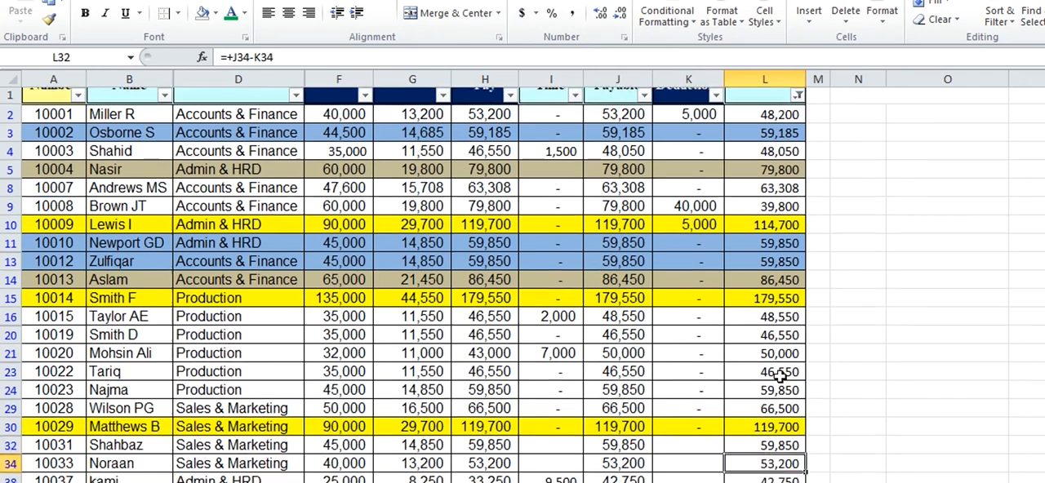
key("Right")
key("Up")
key("Up")
key("Up")
key("Up")
key("Up")
key("Up")
Apply the comma number style to the average in cell N68
key("Right")
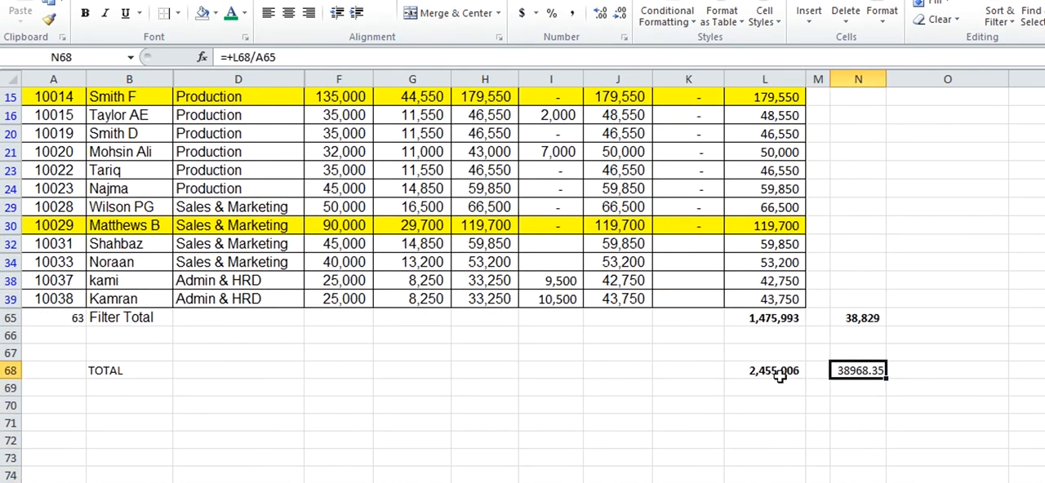
left_click(571, 13)
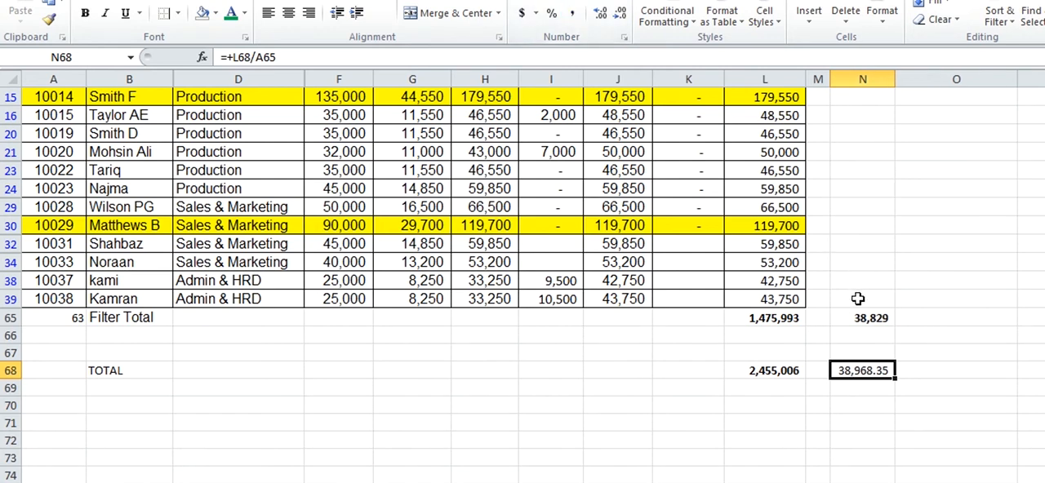
left_click(863, 356)
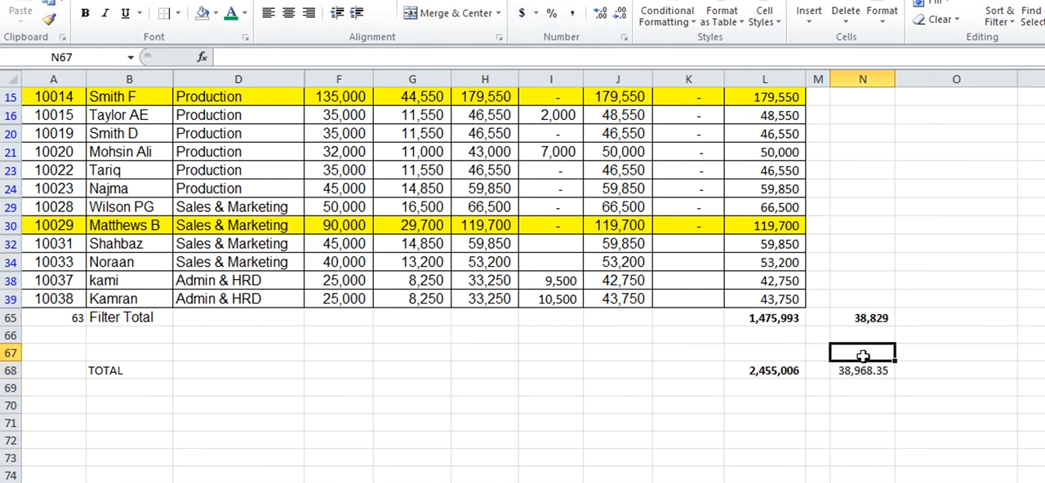
key("Up")
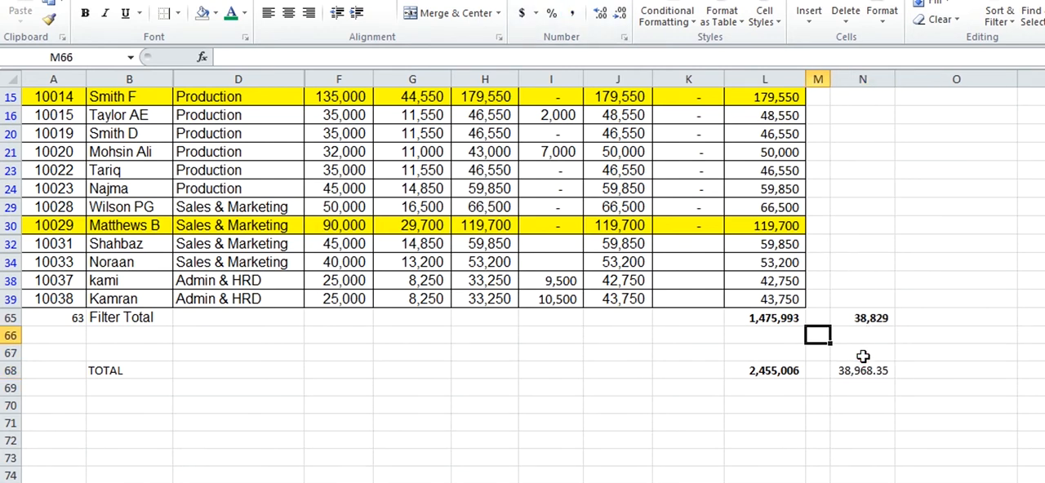
Replace the Net Payable filter with one that shows only values below average
key("Left")
key("Up")
key("Up")
key("Up")
key("Up")
key("Up")
key("Left")
key("Up")
key("Up")
key("Up")
key("Up")
key("Up")
key("Up")
key("Up")
key("Up")
key("Up")
key("Up")
key("Up")
key("Up")
key("Up")
key("Up")
key("Up")
key("Up")
key("Up")
key("Up")
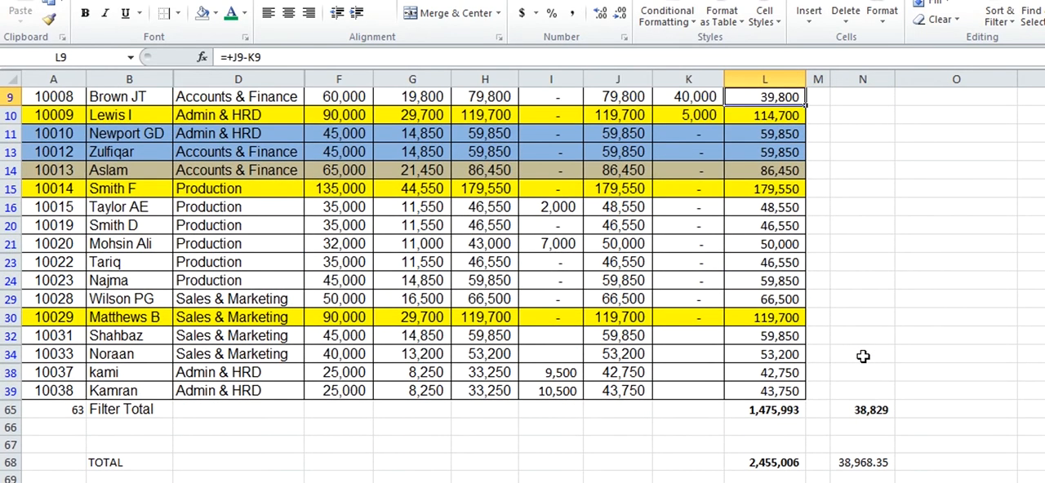
key("Down")
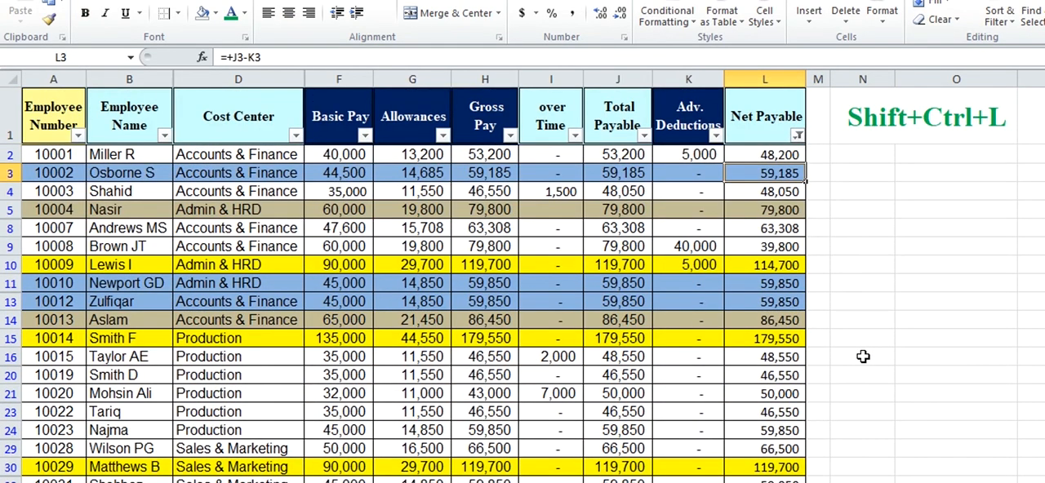
left_click(798, 135)
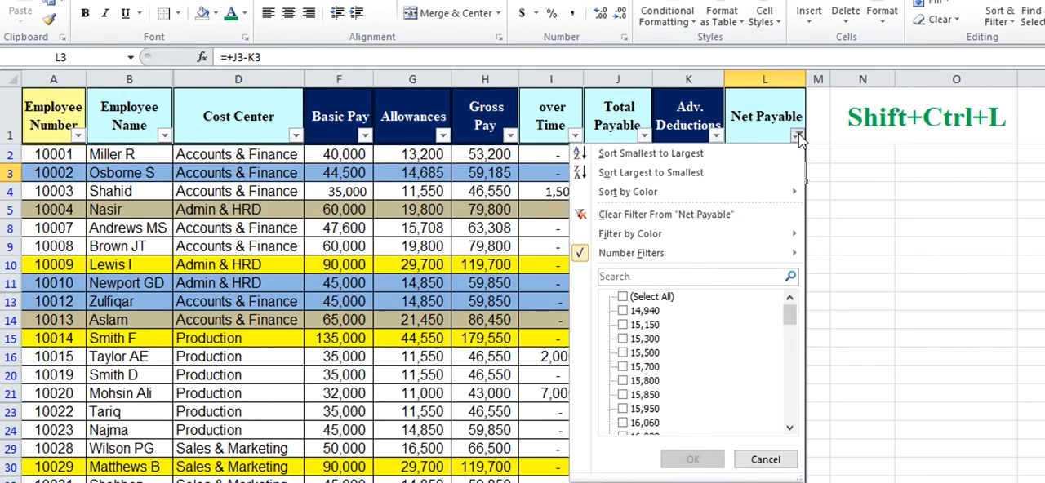
mouse_move(700, 258)
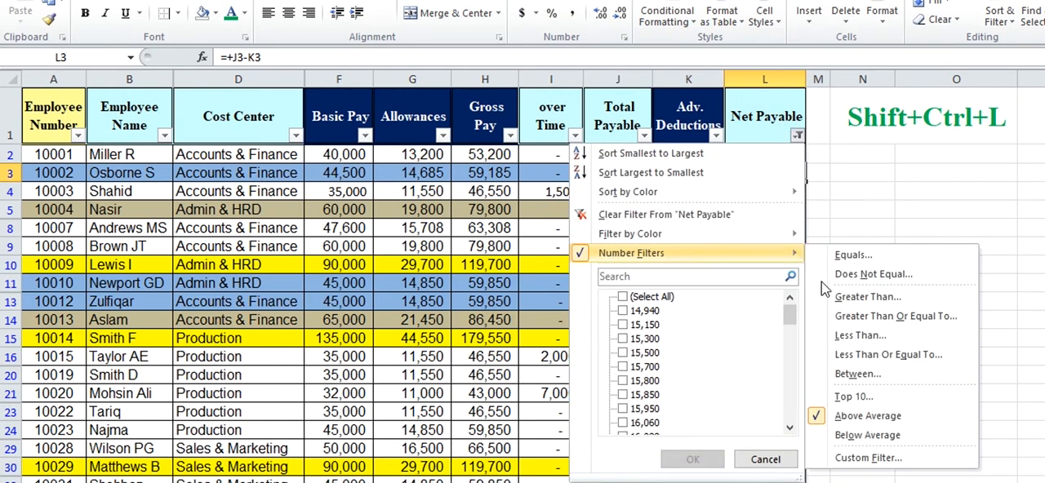
left_click(860, 437)
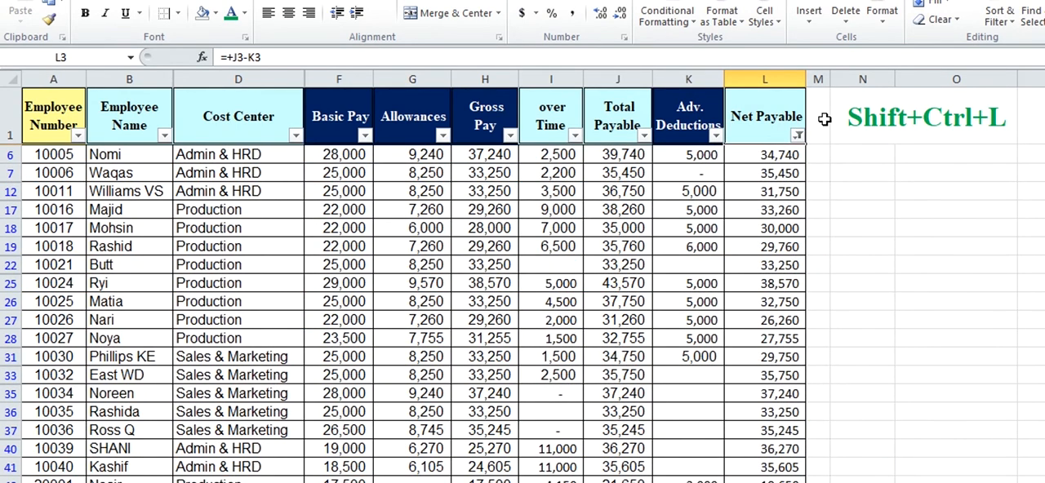
Review the custom filter conditions for the Net Payable column and dismiss them without applying a change
left_click(799, 135)
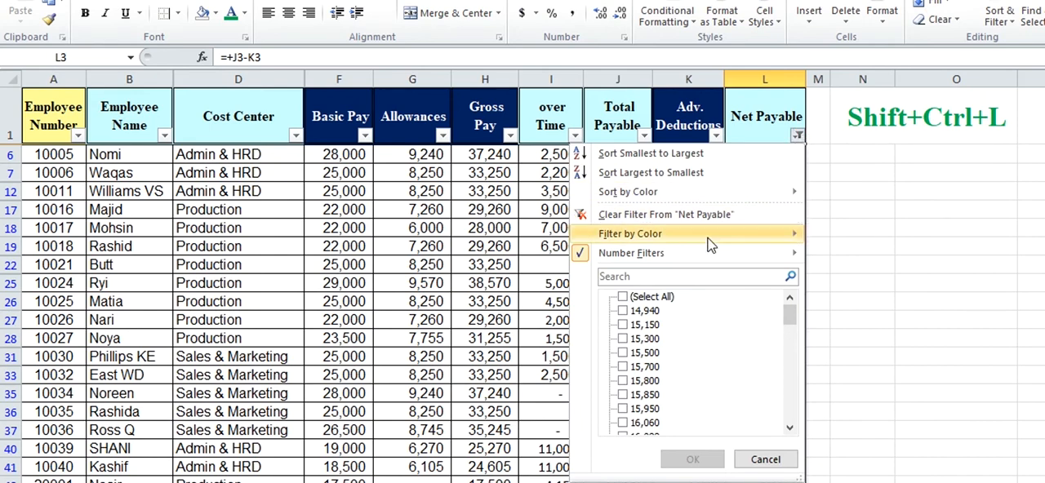
mouse_move(709, 258)
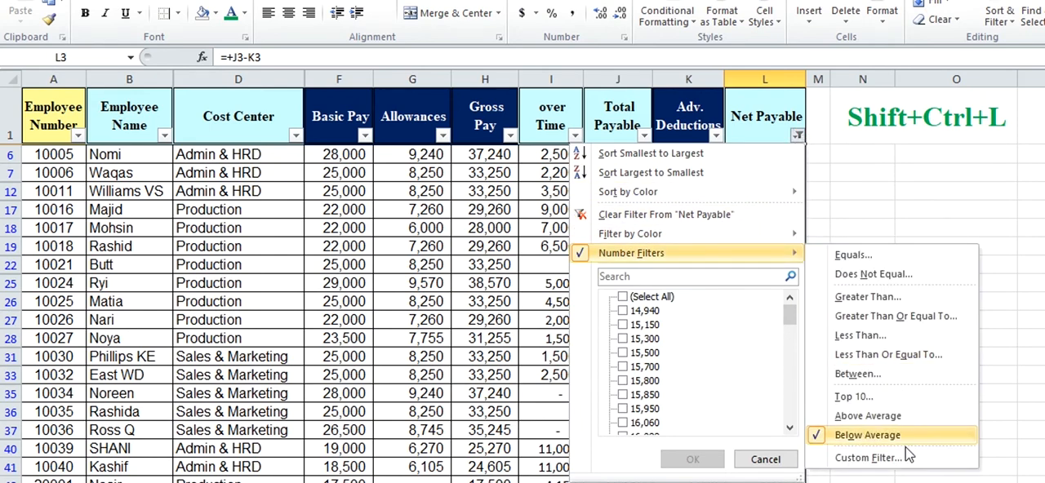
left_click(857, 458)
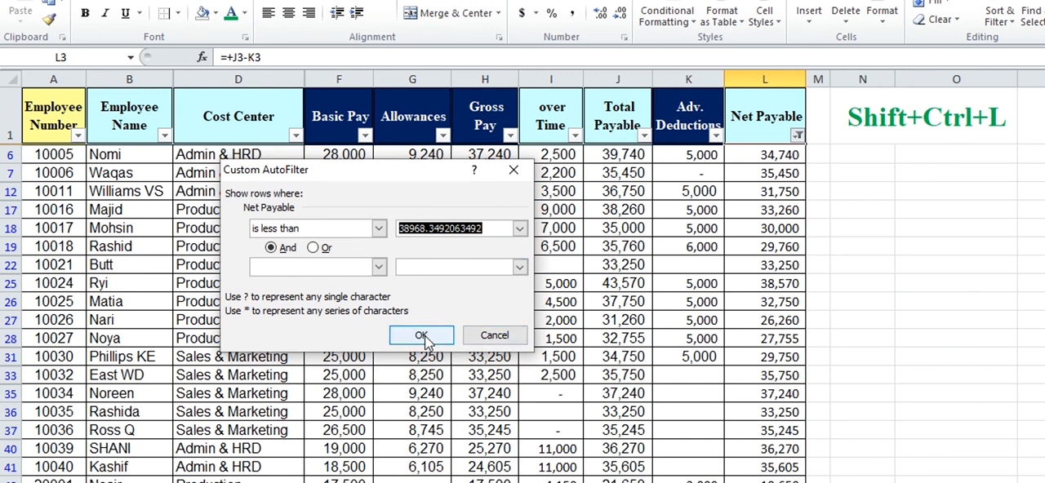
left_click(490, 336)
Select the merged cell N1 that holds the Shift+Ctrl+L shortcut note
left_click(826, 243)
left_click(878, 119)
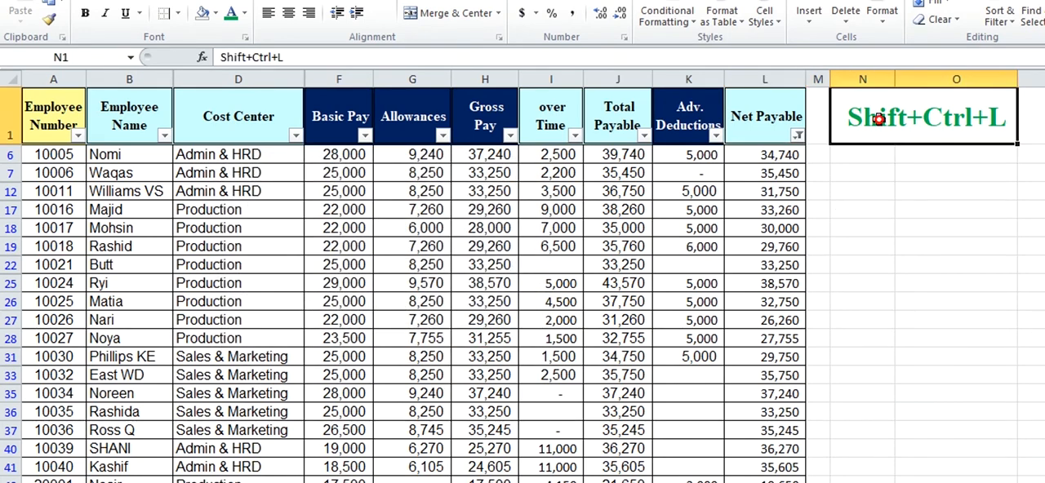